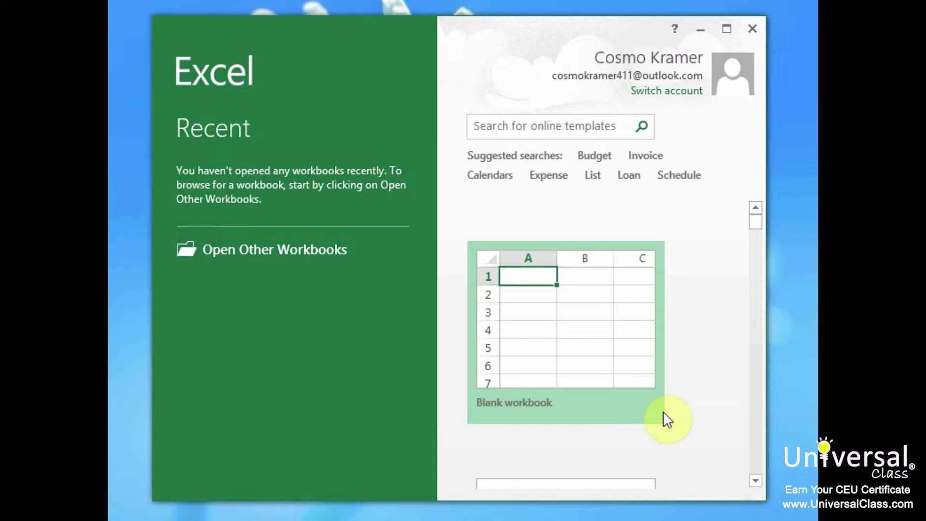
Pick the Blank workbook template on the start screen to open Book1
left_click(663, 413)
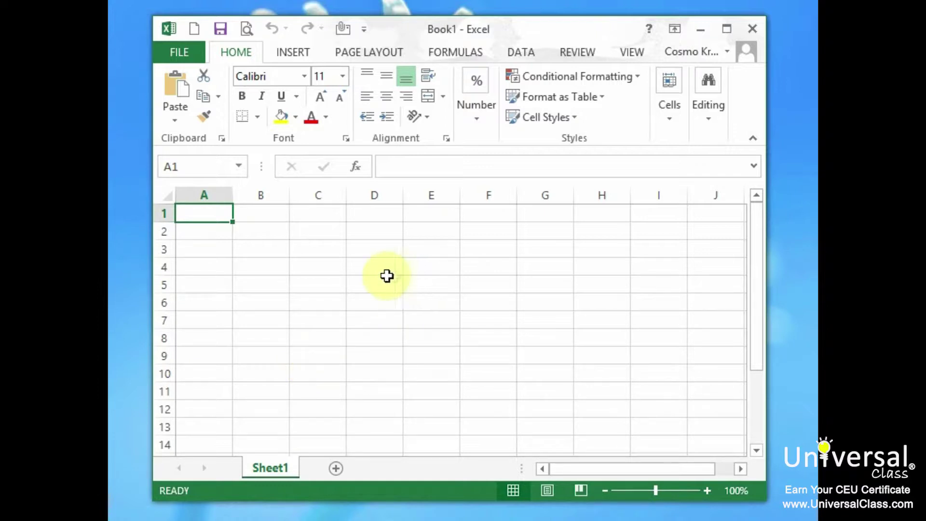
left_click(185, 48)
Save the workbook as 'Test Workbook' in Documents and minimise Excel
left_click(219, 231)
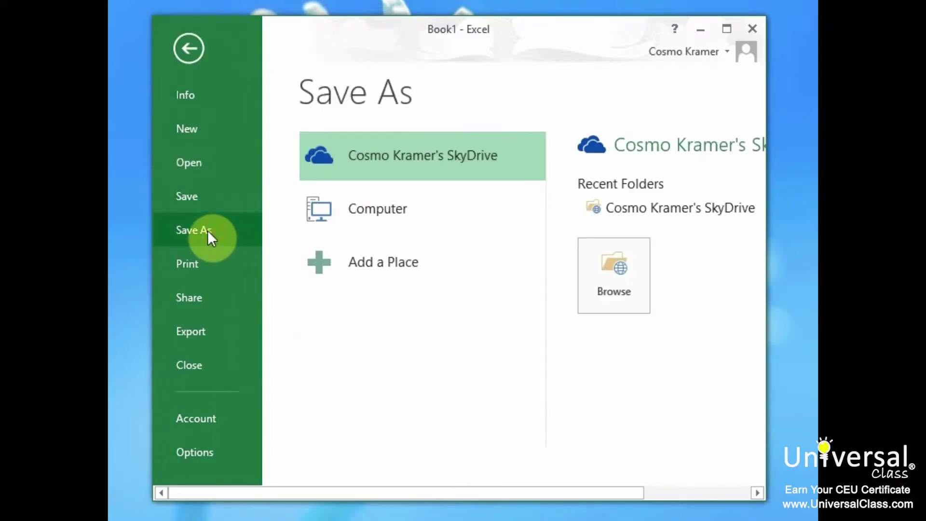
left_click(415, 218)
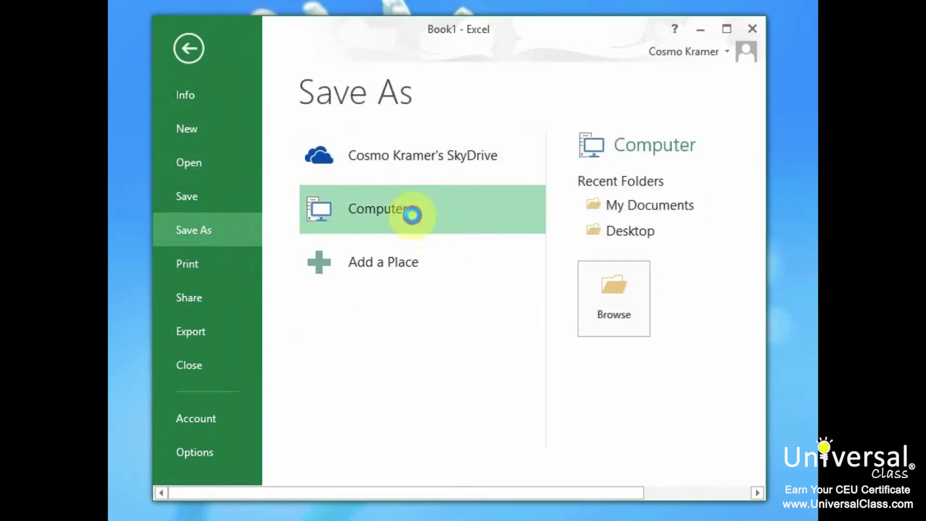
left_click(415, 222)
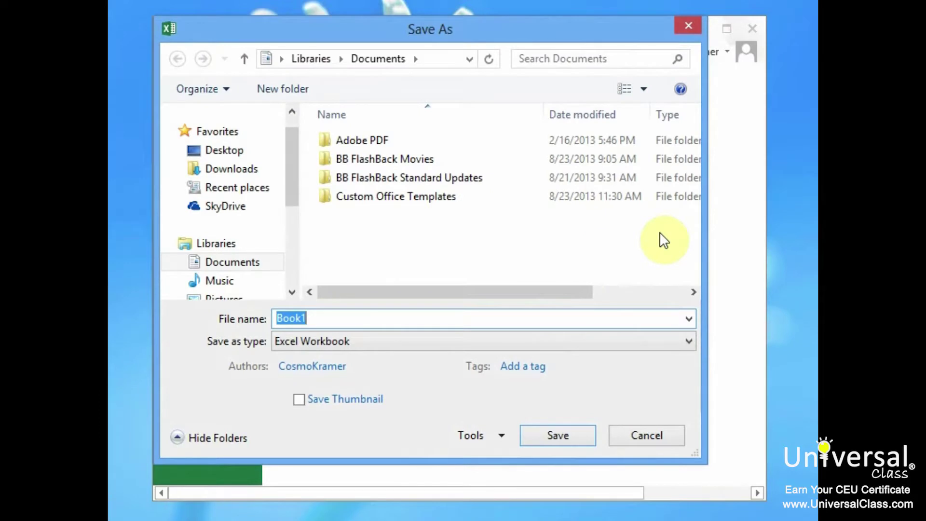
type("Test ")
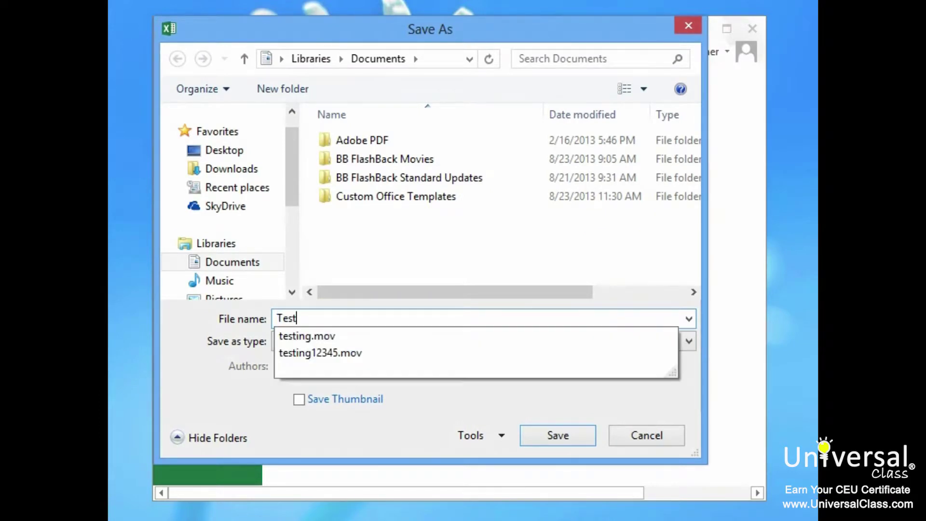
type("Workbook")
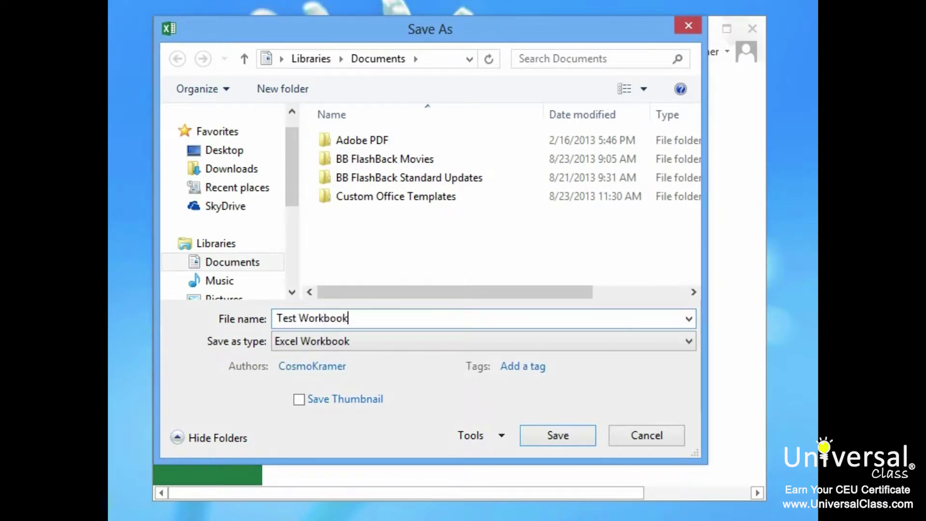
key("Return")
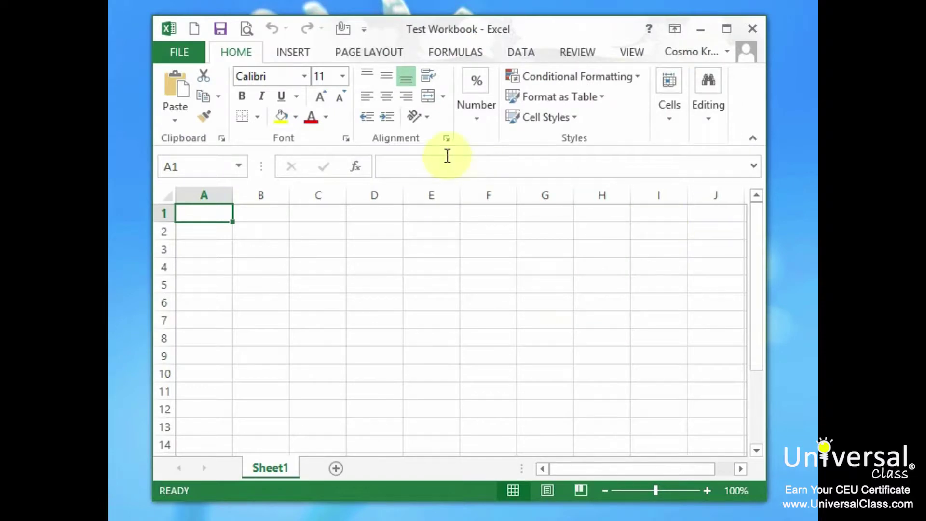
left_click(700, 30)
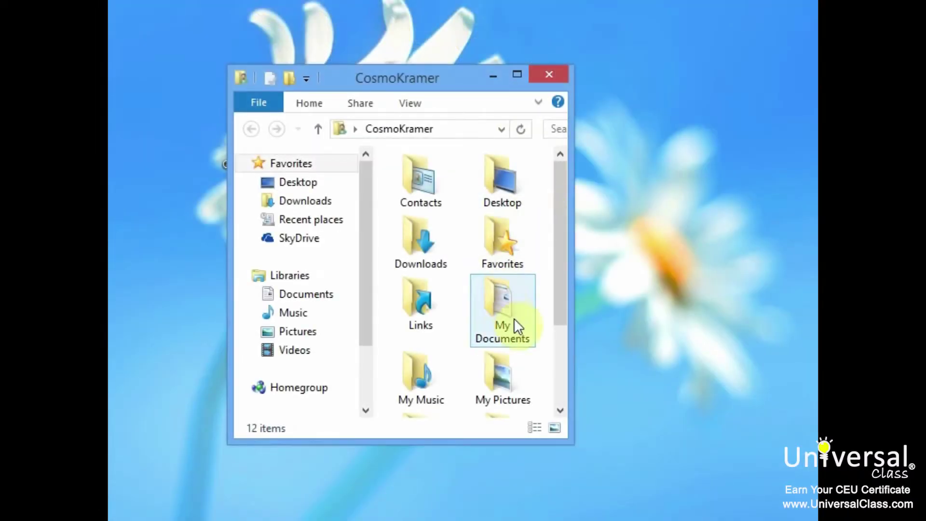
Open My Documents, select Test Workbook and enlarge the folder window
double_click(514, 322)
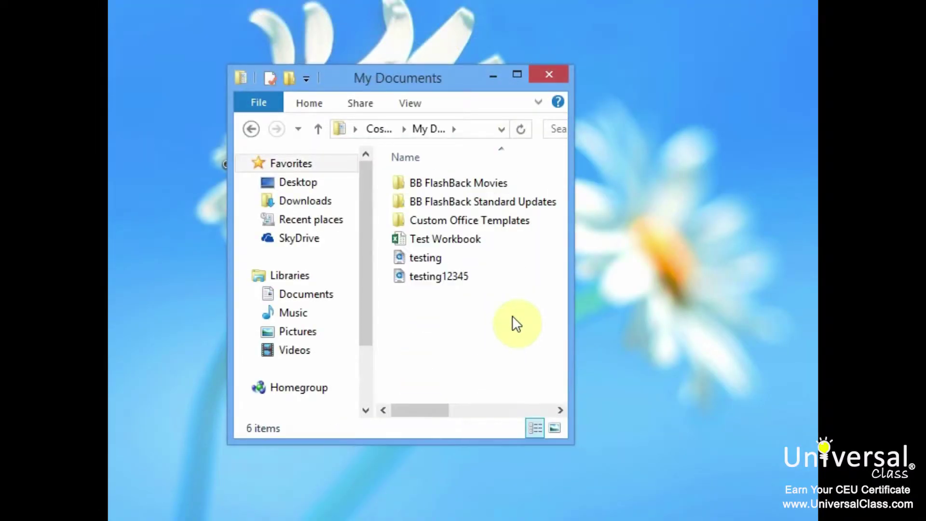
left_click(472, 239)
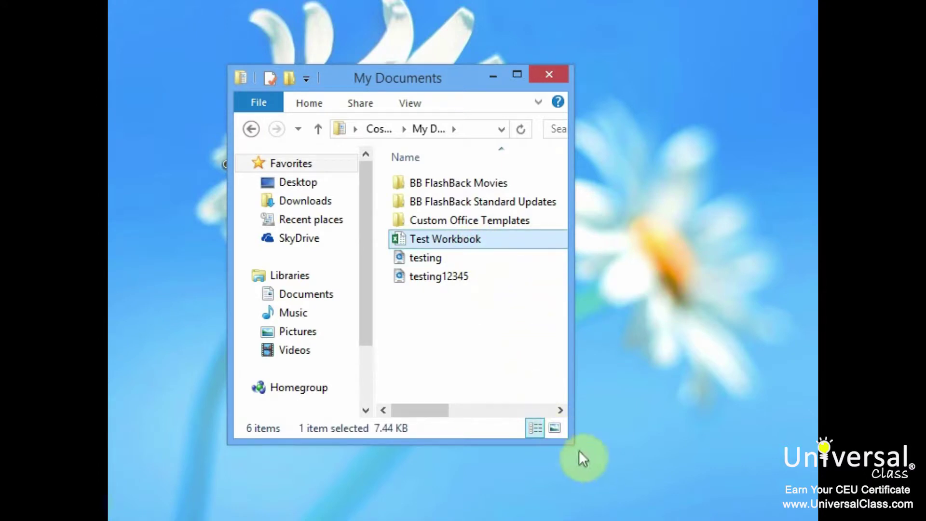
left_click_drag(569, 441, 765, 473)
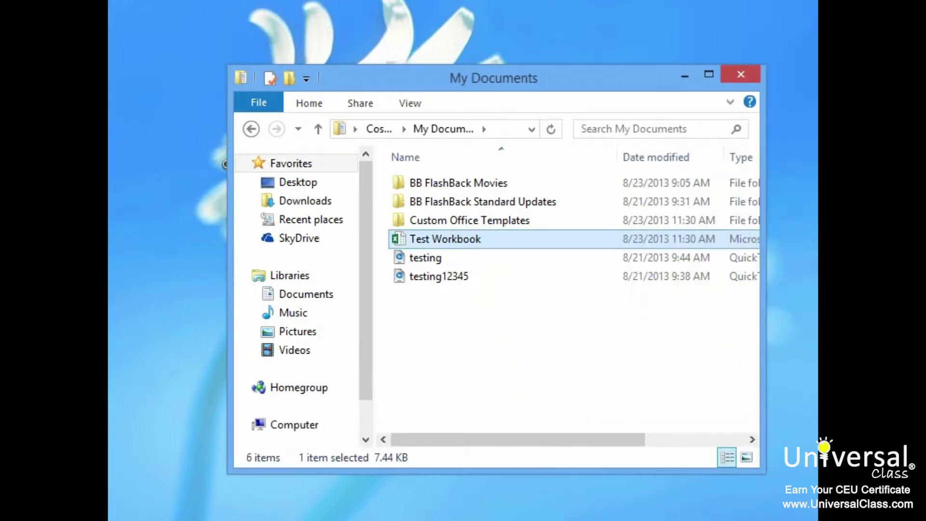
Switch the folder view to Medium icons, then close the window
right_click(516, 334)
mouse_move(554, 345)
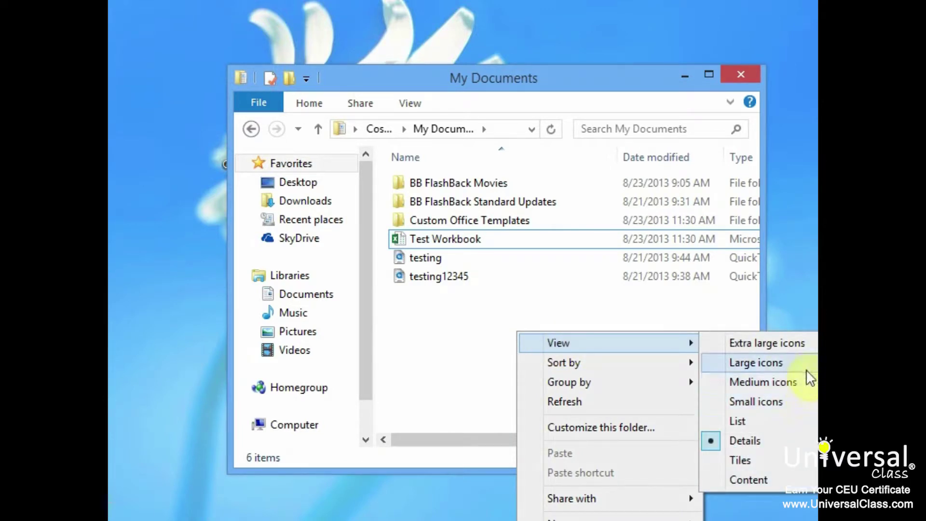
left_click(806, 383)
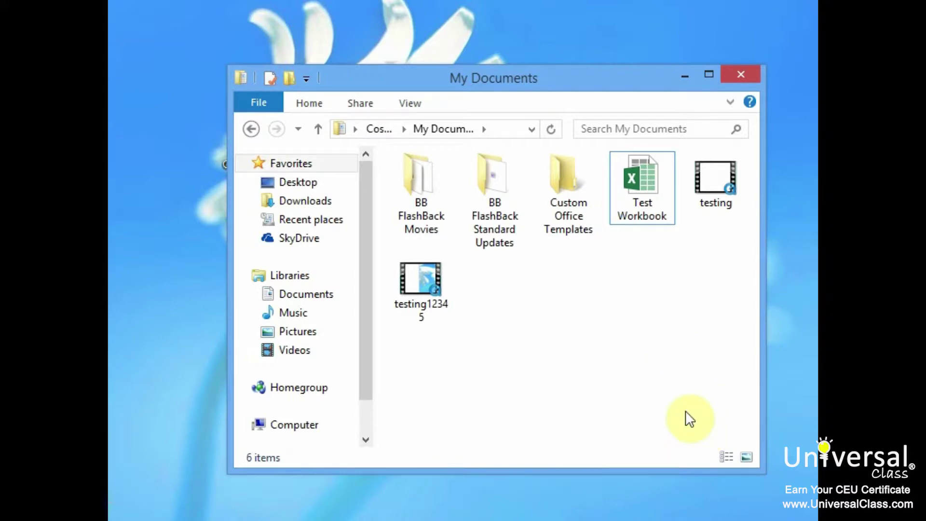
left_click(753, 76)
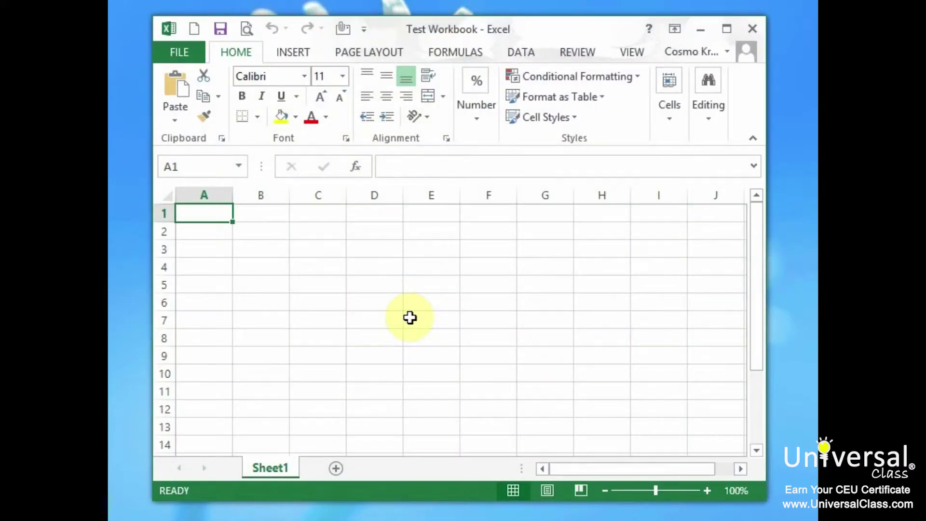
Enter 'Sheet 1' in cell B2 of Sheet1
left_click(246, 226)
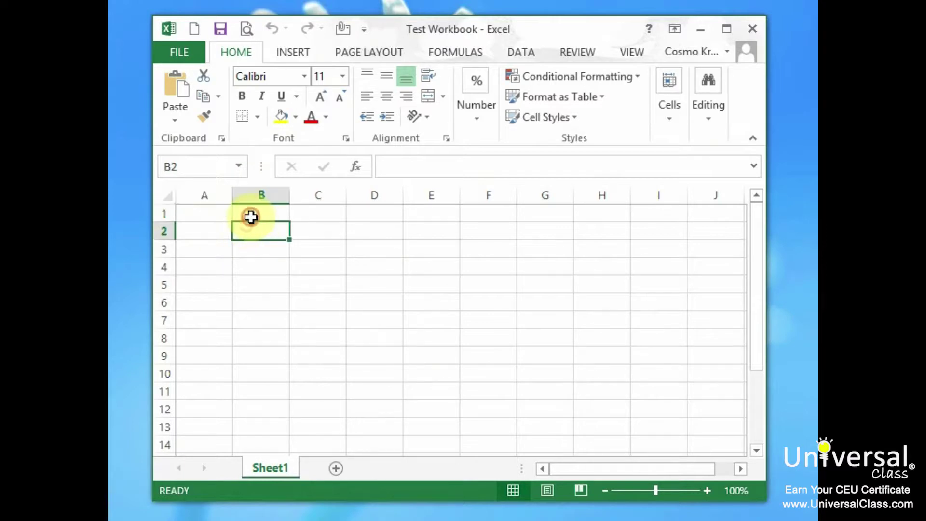
left_click(212, 217)
left_click(221, 235)
left_click(261, 233)
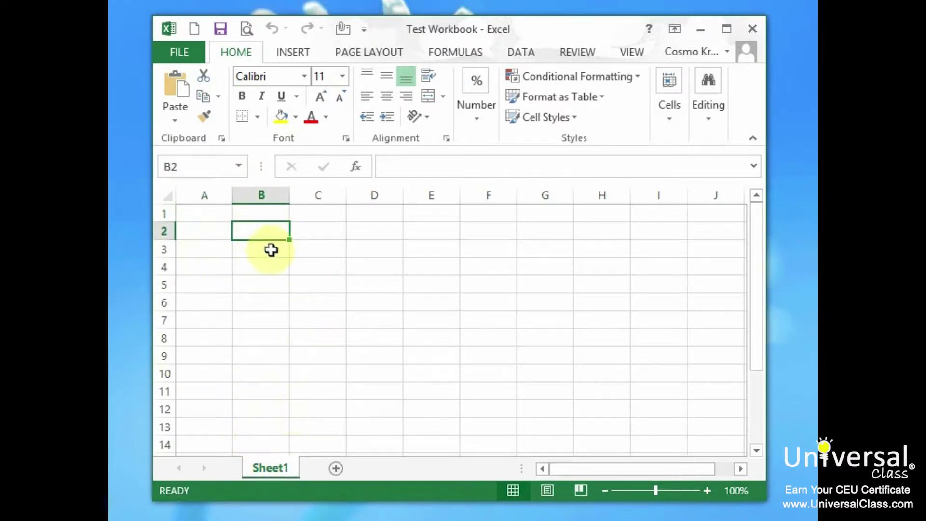
left_click(310, 248)
left_click(260, 226)
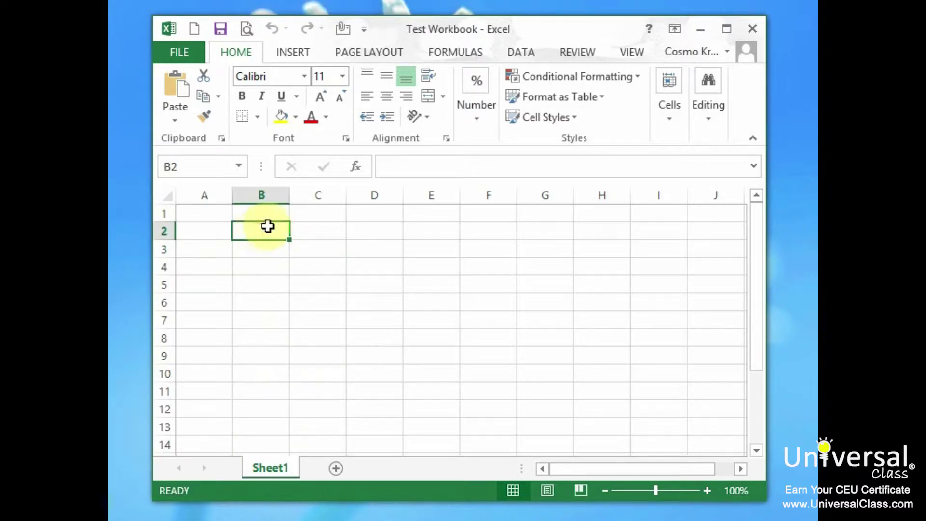
type("Sheet 1")
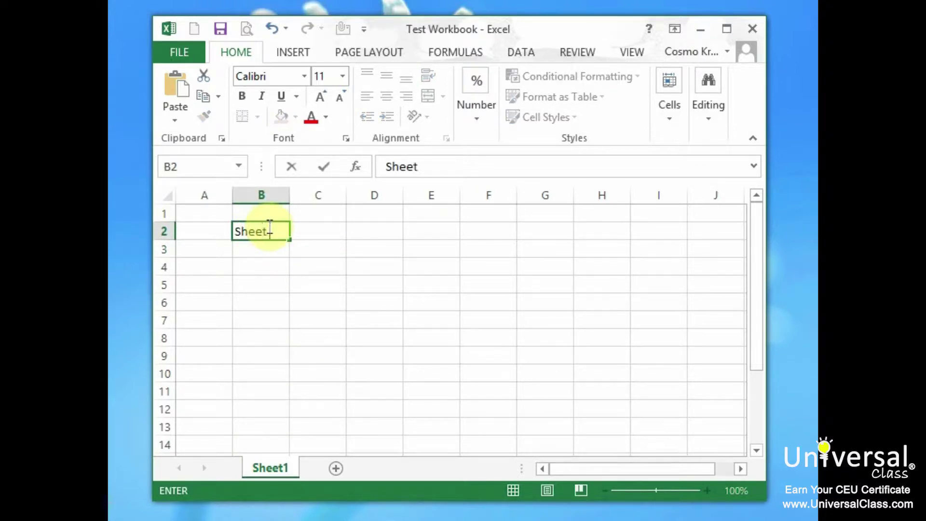
key("Return")
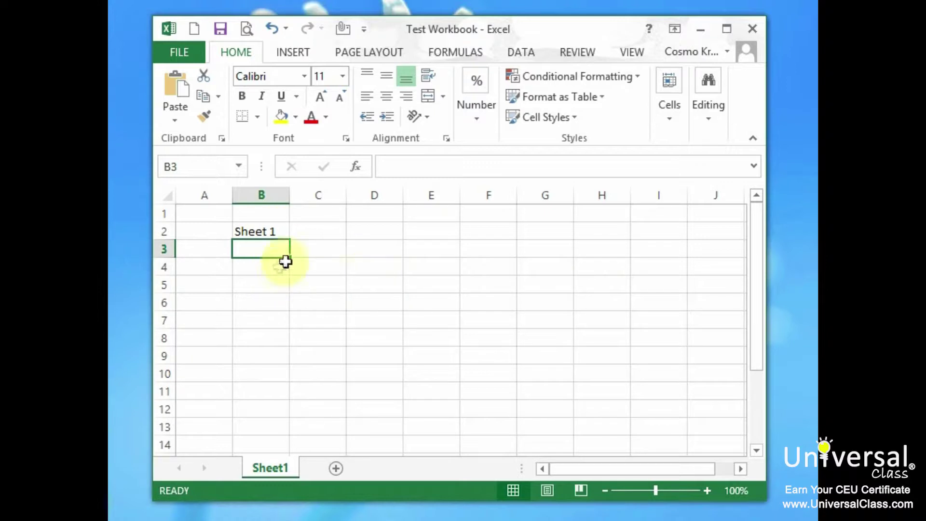
Add Sheet2 and Sheet3, typing 'Sheet 2' and 'Sheet 3' into their A1 cells
left_click(336, 466)
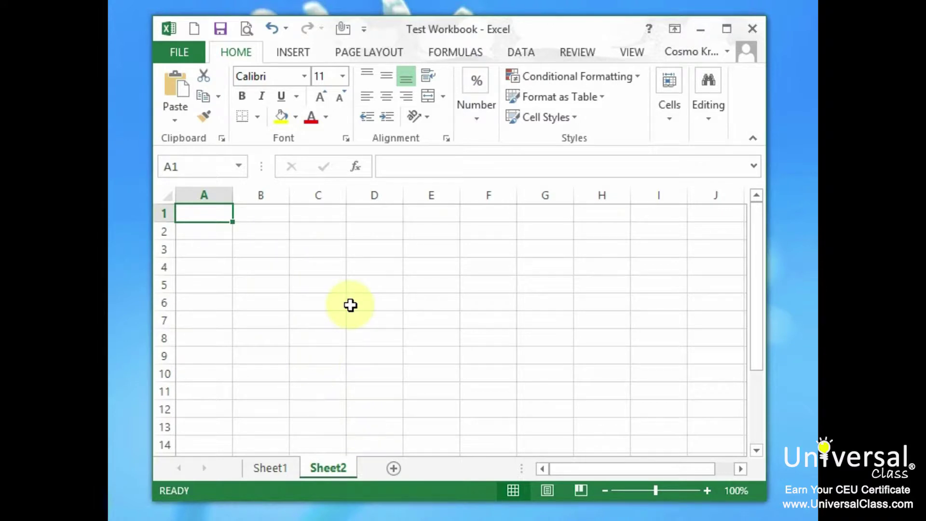
type("Sheet 2")
key("Return")
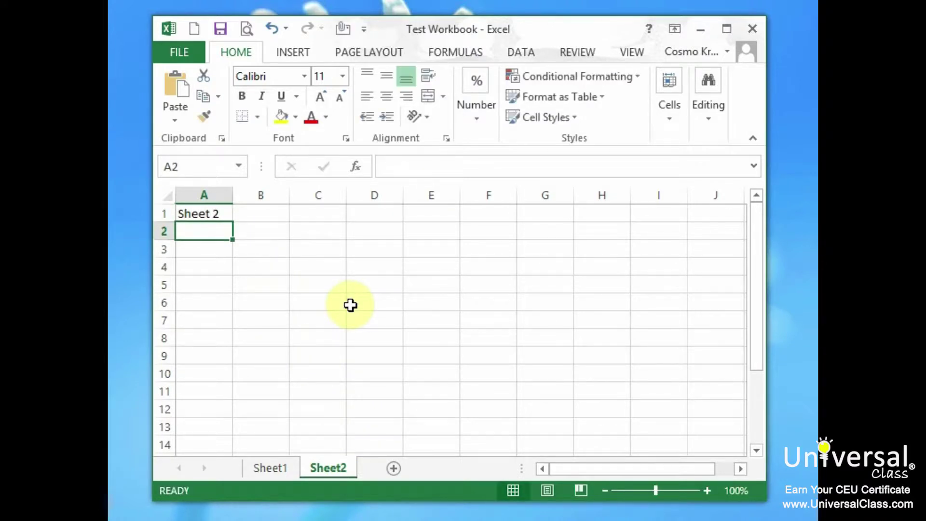
left_click(394, 467)
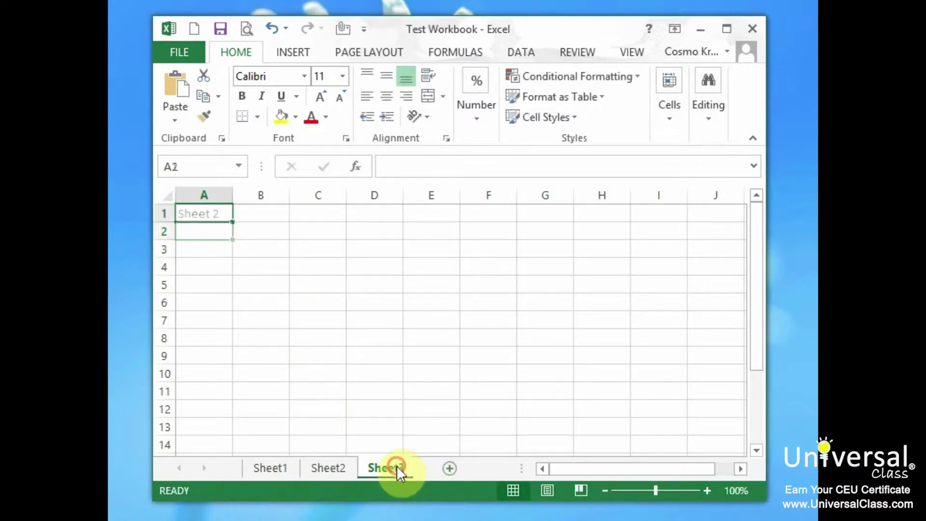
type("Sheet")
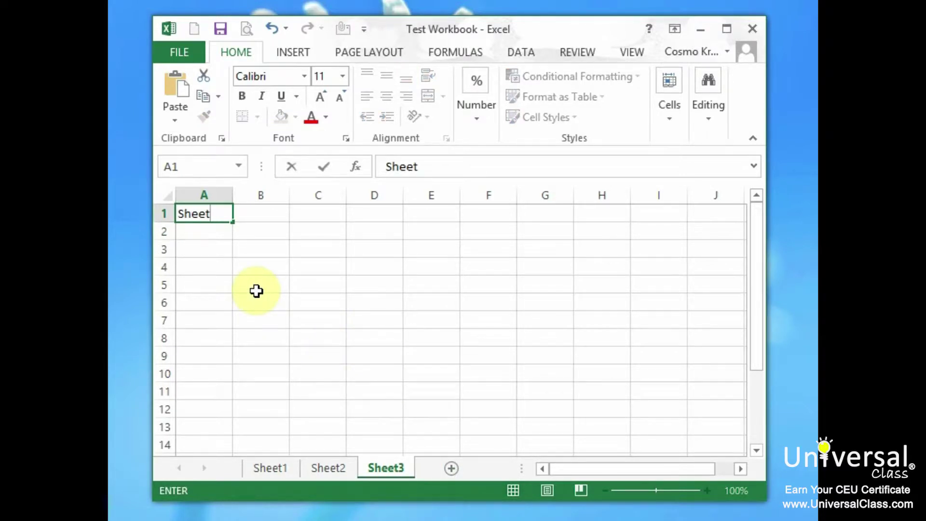
type(" 3")
key("Return")
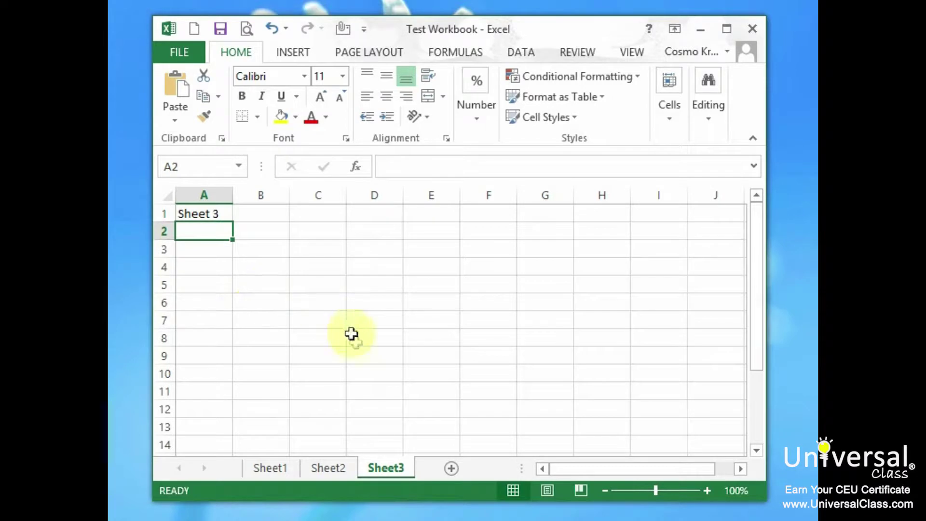
Copy the 'Sheet 1' label from B2 into A1 on Sheet1
left_click(338, 462)
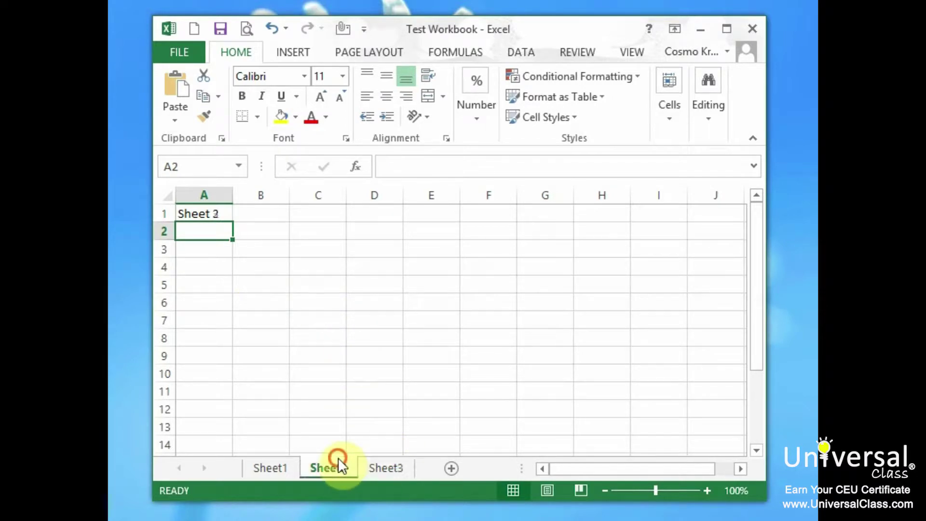
left_click(273, 468)
left_click(271, 231)
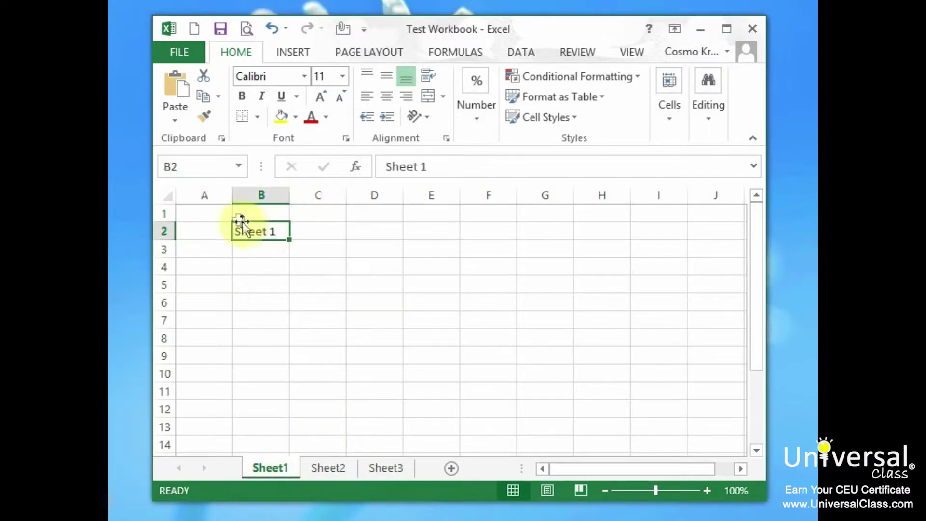
key("ctrl+c")
left_click(210, 212)
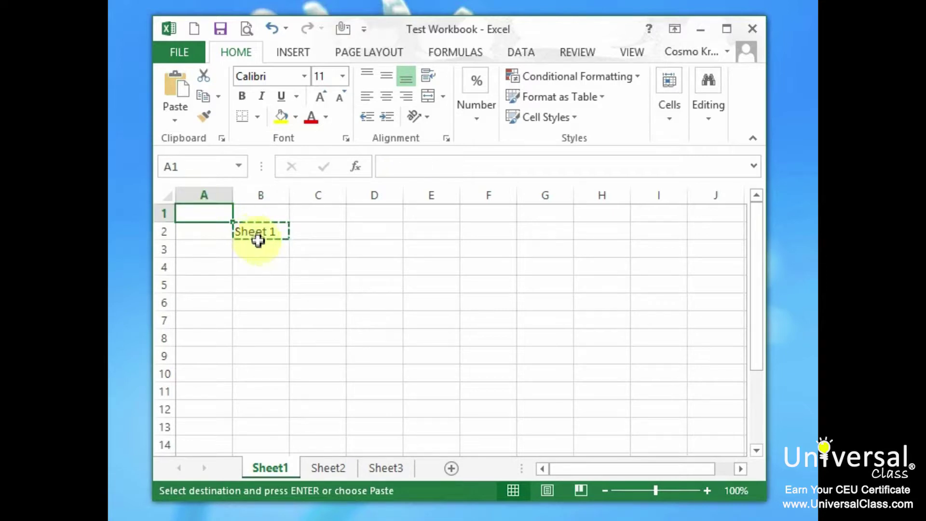
key("Escape")
left_click(263, 228)
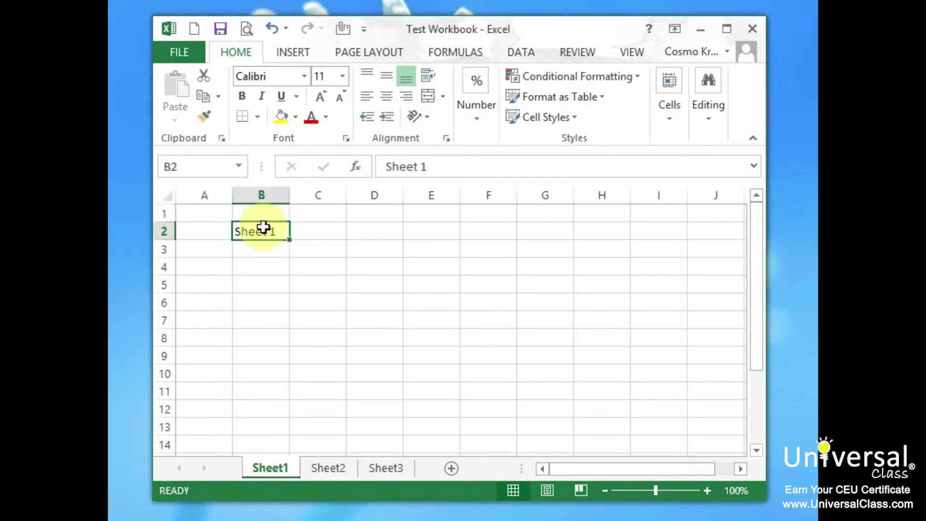
key("ctrl+c")
left_click(205, 214)
key("ctrl+v")
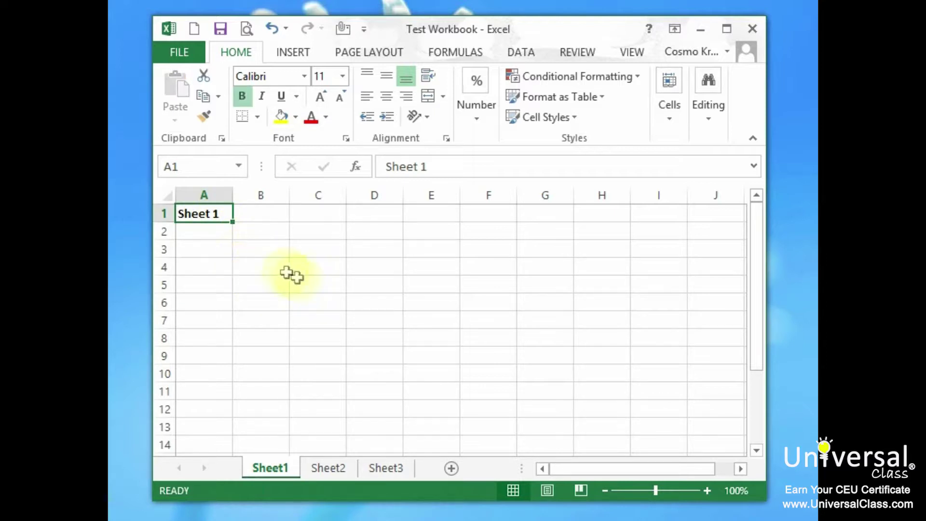
On Sheet1, enter sfg in B4, sdfsdf in C4, dsdf in D2 and asdf in B2
left_click(333, 471)
left_click(376, 467)
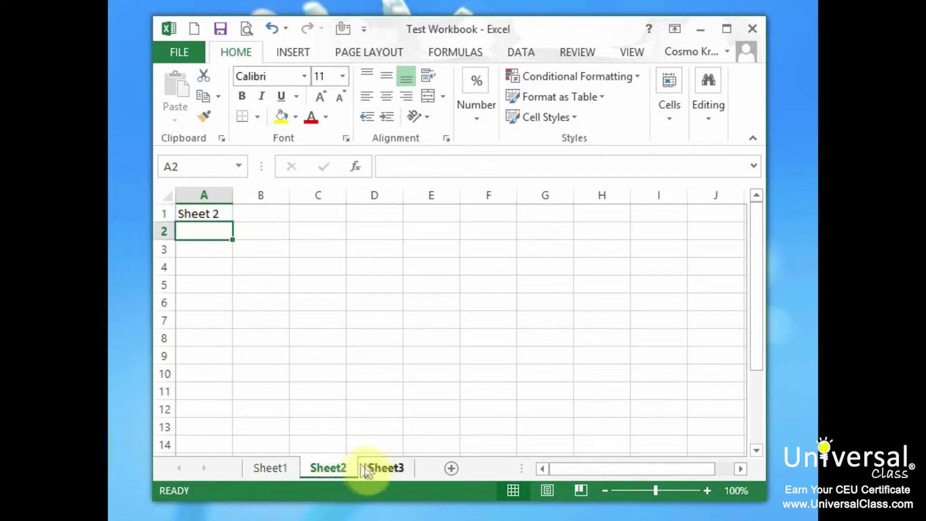
left_click(339, 467)
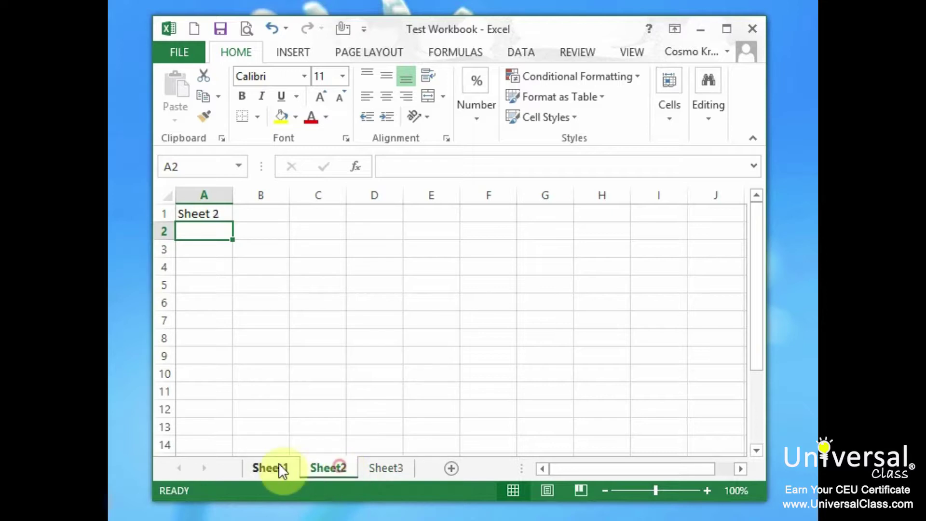
left_click(278, 467)
left_click(260, 261)
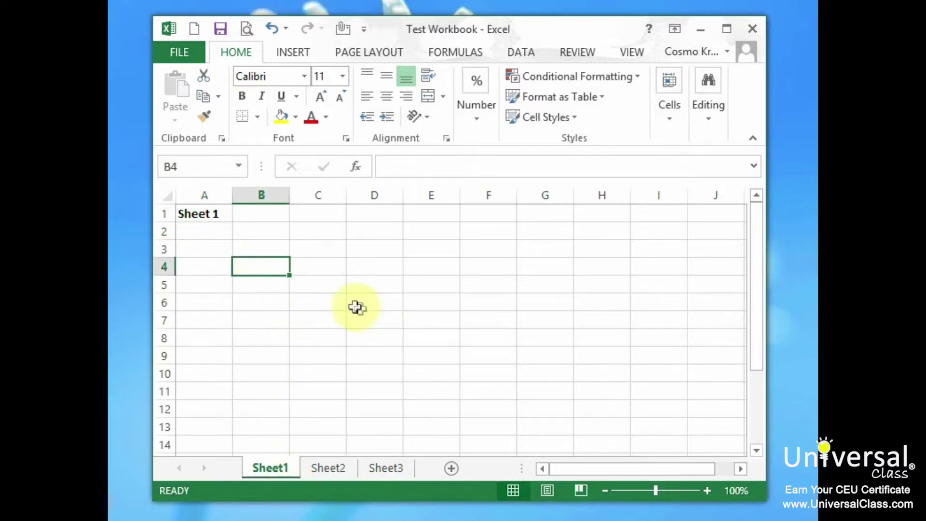
type("sfg")
left_click(324, 260)
type("sdfsdf")
left_click(348, 232)
type("dsdf")
left_click(273, 231)
type("asdf")
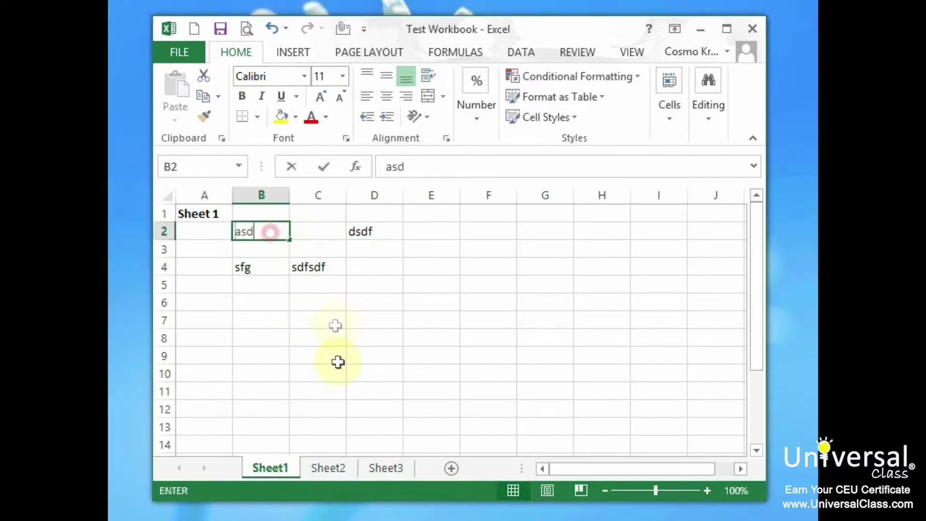
On Sheet2, enter 444 in C5, 44 in B3 and 333 in D2
left_click(328, 468)
left_click(318, 280)
type("444")
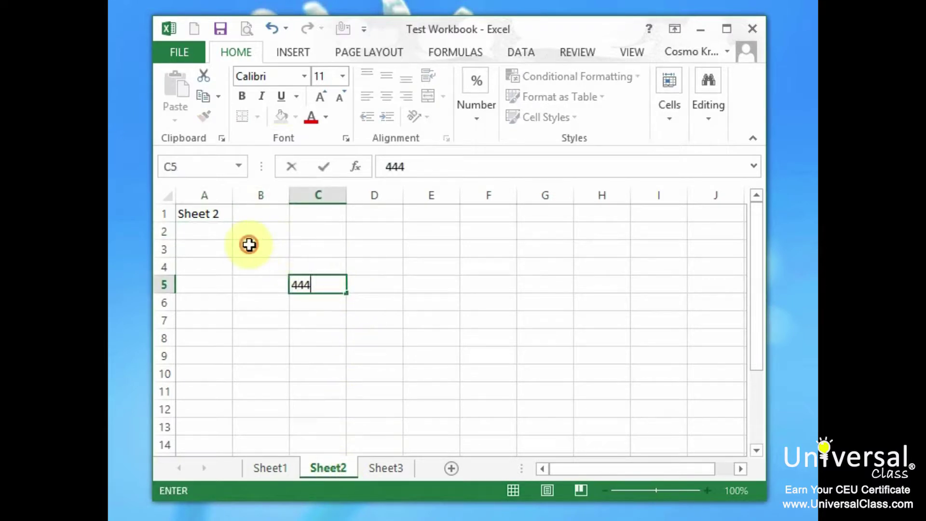
left_click(250, 246)
type("44")
left_click(364, 231)
type("333")
On Sheet3, enter aa in C4, aa in B3 and aaa in D3
left_click(389, 468)
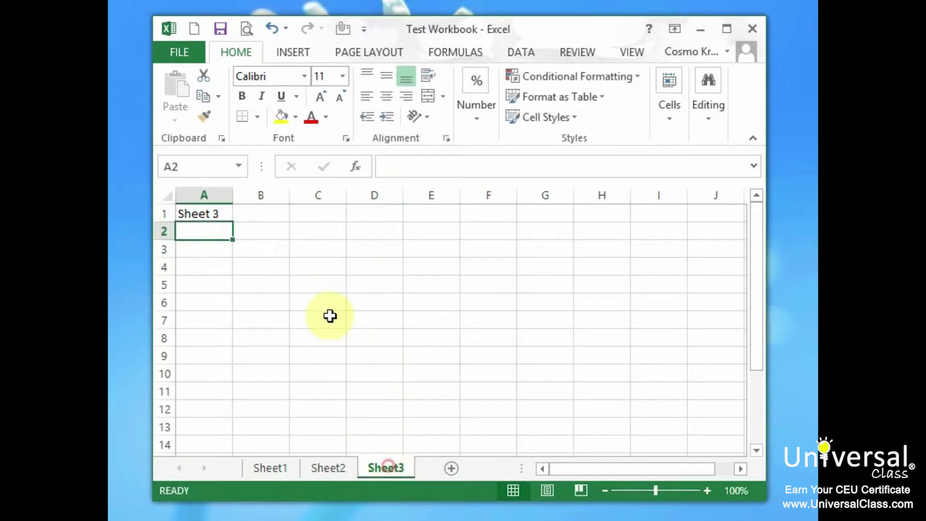
left_click(324, 267)
type("aa")
left_click(264, 244)
type("aa")
left_click(357, 247)
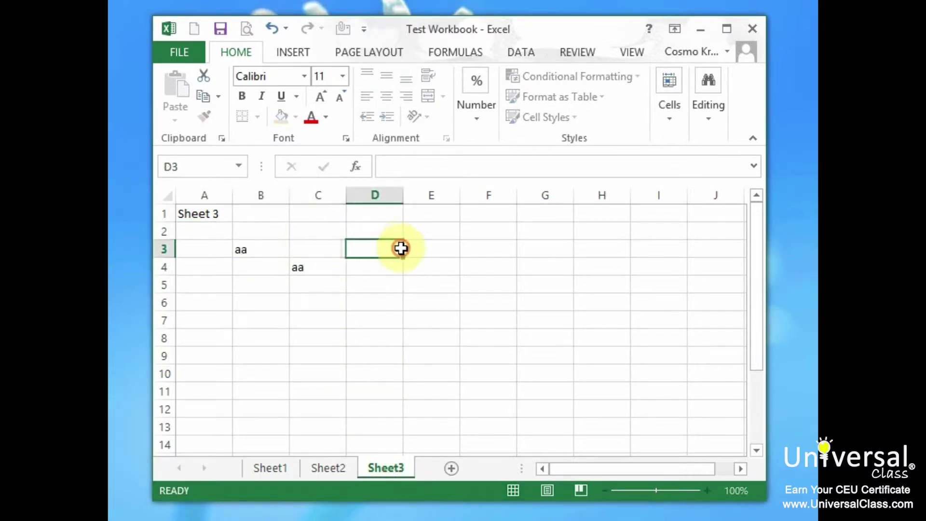
type("aaa")
Cycle through Sheet1, Sheet2 and Sheet3 to review the entries, ending on Sheet1
left_click(333, 466)
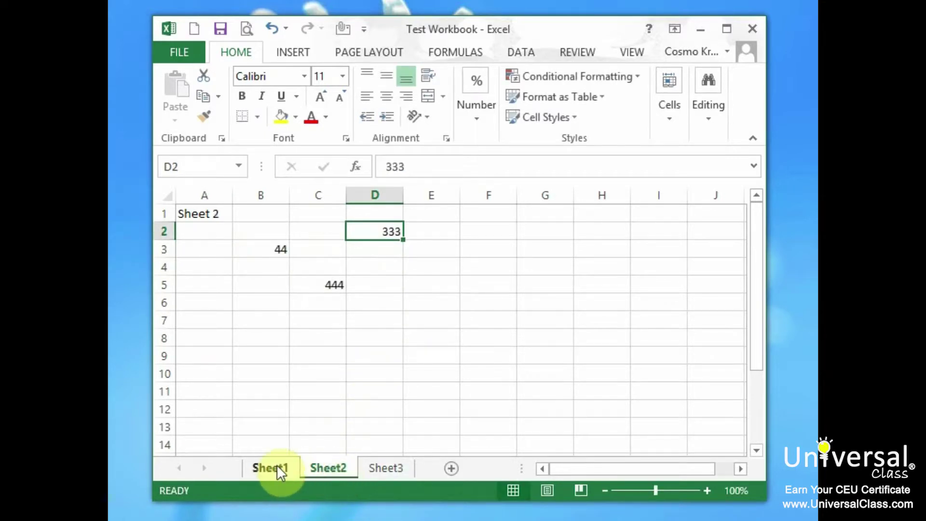
left_click(275, 465)
left_click(331, 468)
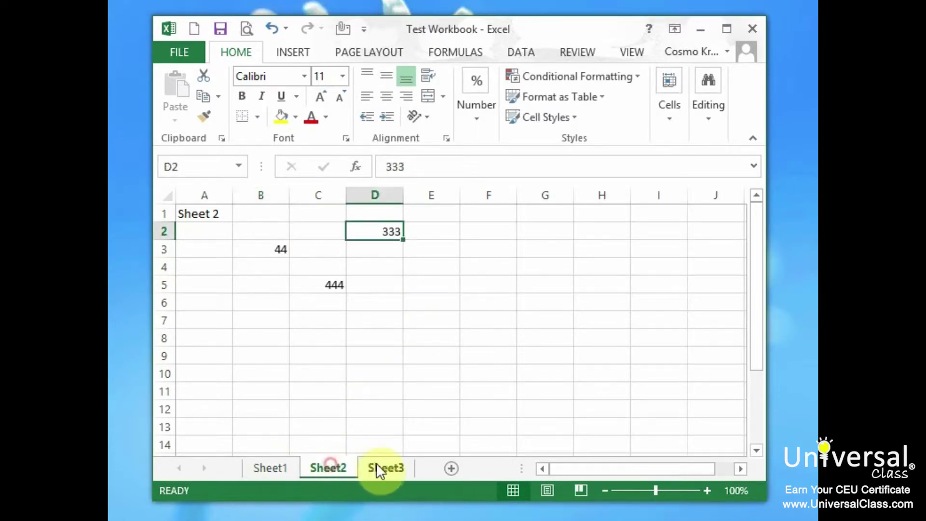
left_click(381, 468)
left_click(270, 467)
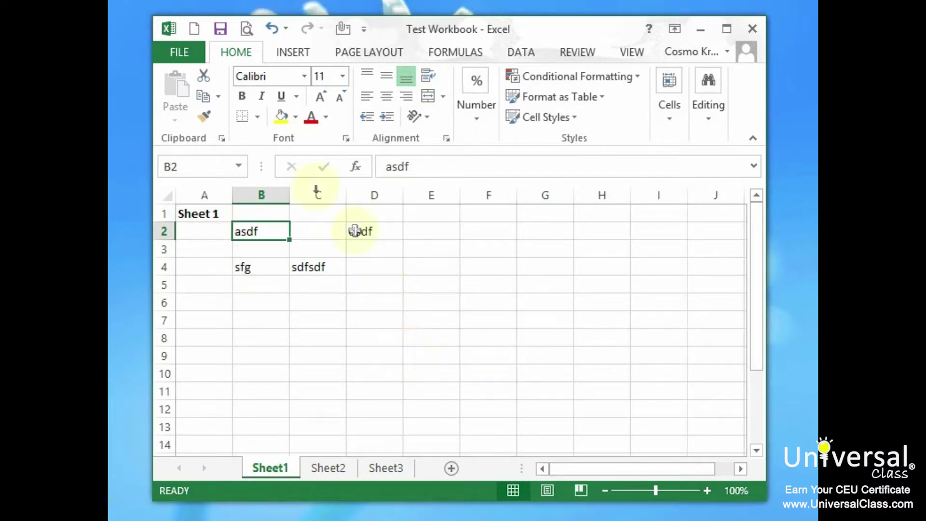
Save Test Workbook via FILE > Save and check Sheet1 through Sheet3
left_click(183, 52)
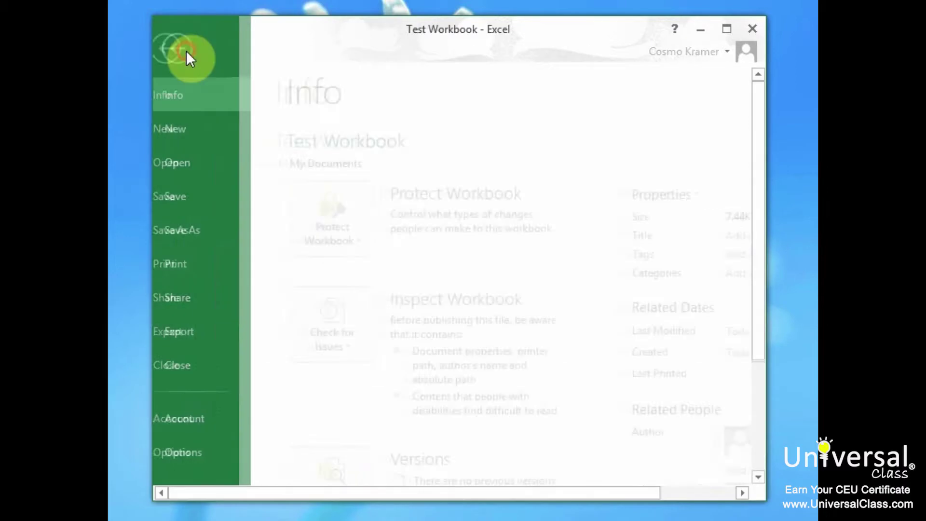
left_click(201, 196)
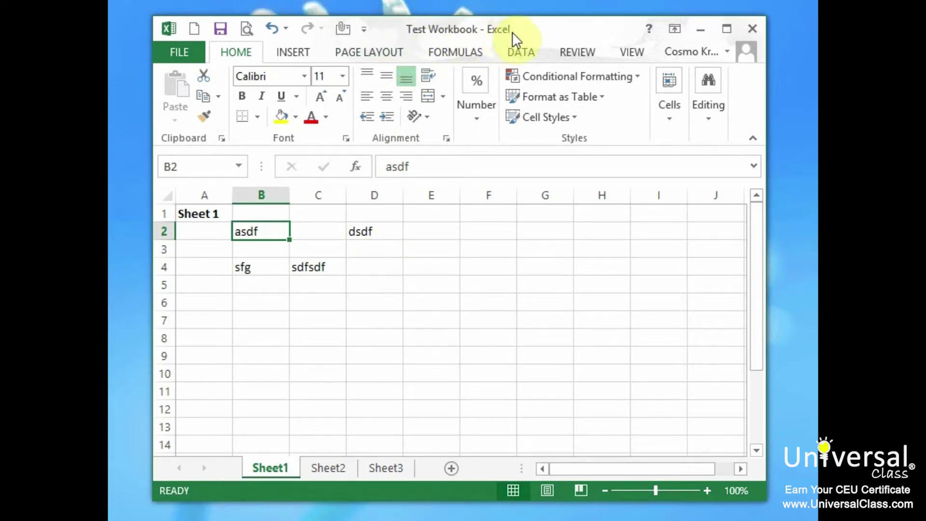
left_click(337, 468)
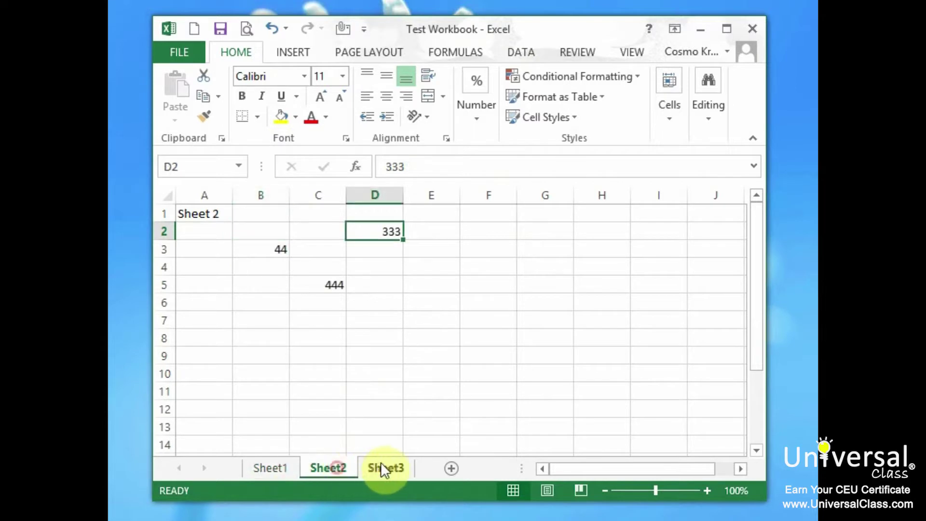
left_click(380, 468)
left_click(325, 468)
left_click(266, 467)
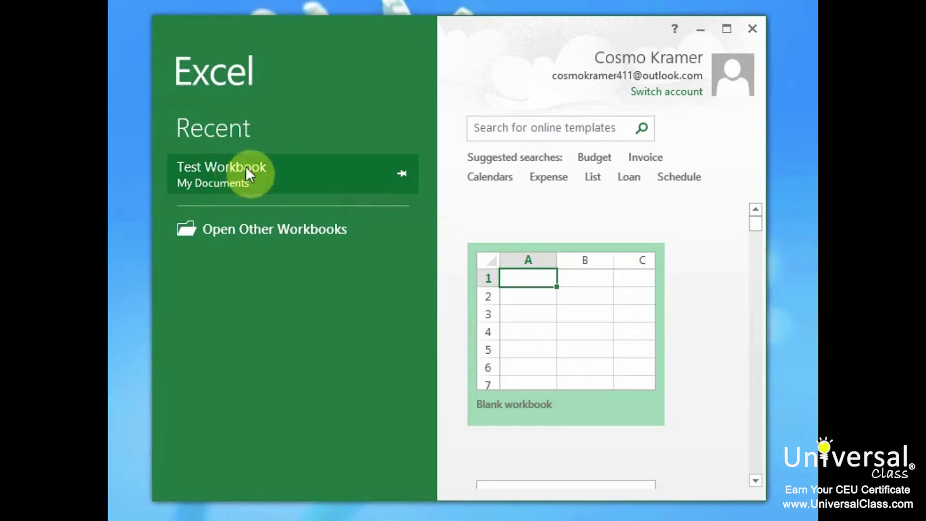
Open Test Workbook from My Documents via Open Other Workbooks > Computer
left_click(247, 228)
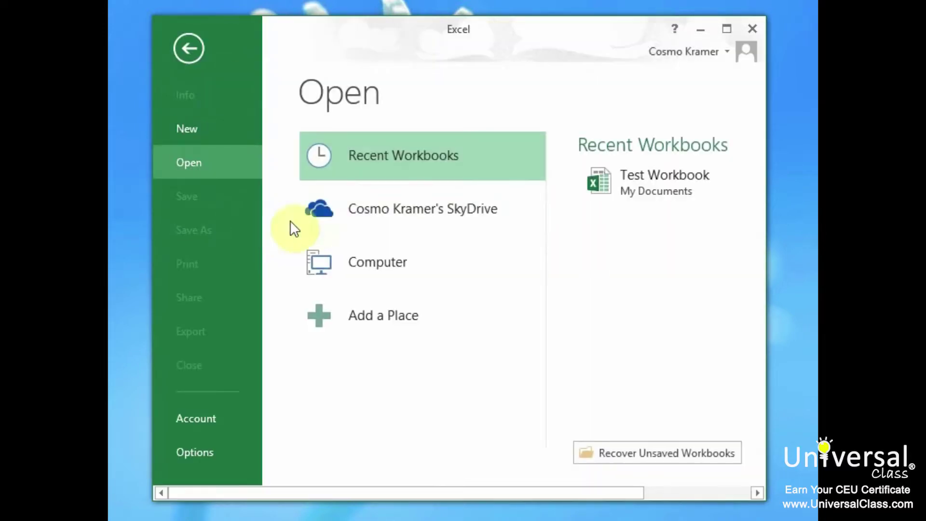
left_click(395, 261)
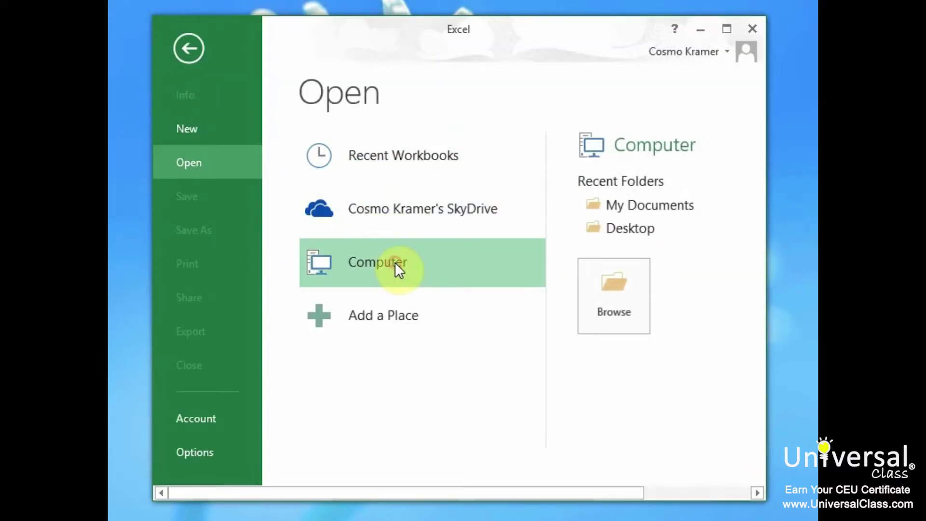
left_click(653, 202)
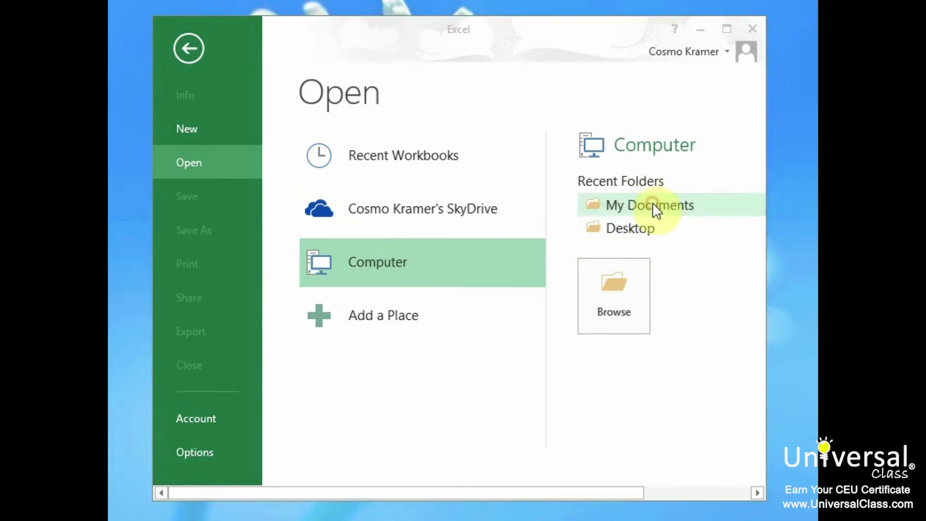
left_click(376, 216)
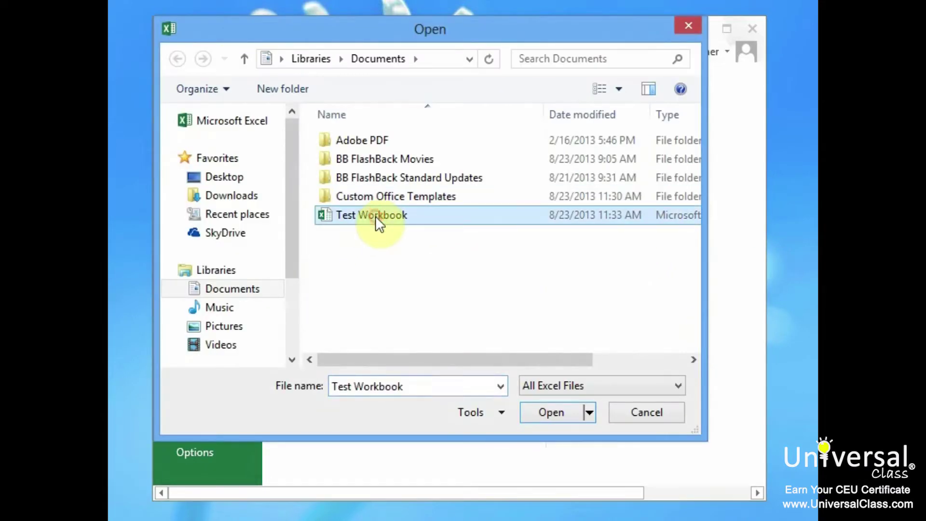
left_click(569, 413)
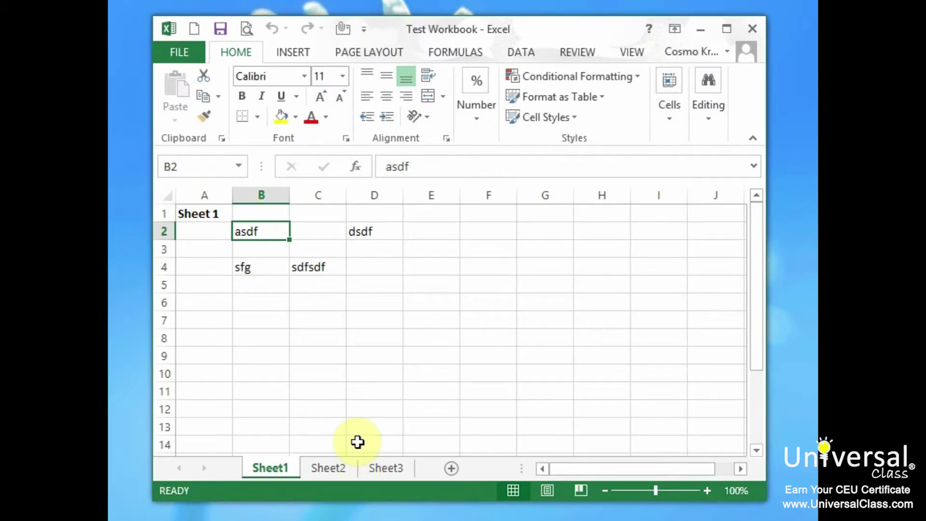
Add a new blank Sheet4 and drag its tab to sit after Sheet2
left_click(335, 469)
left_click(393, 467)
left_click(316, 468)
left_click(277, 468)
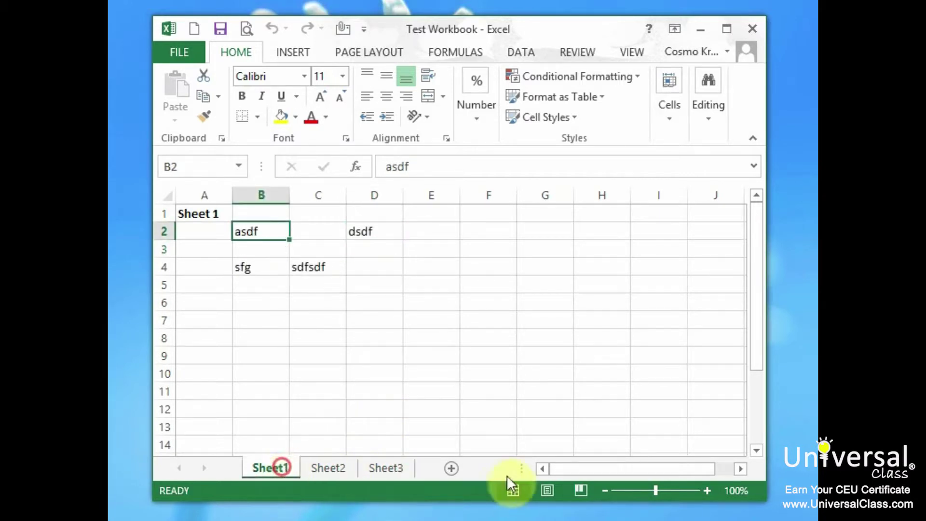
left_click(451, 467)
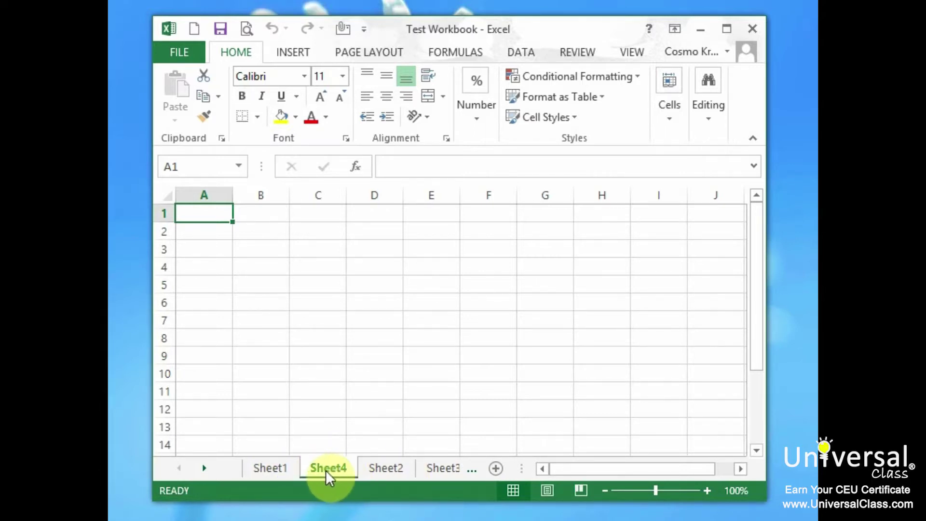
mouse_move(326, 470)
left_mouse_down()
mouse_move(461, 479)
mouse_move(412, 472)
left_mouse_up()
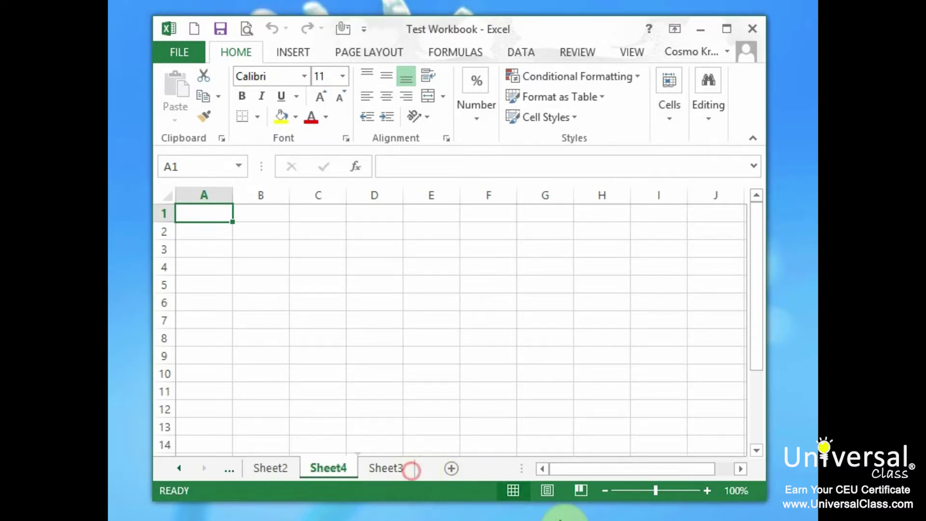
Drag Sheet4 past Sheet3 to the end and widen the tab area to show every tab
left_click(332, 468)
left_click_drag(356, 470, 418, 472)
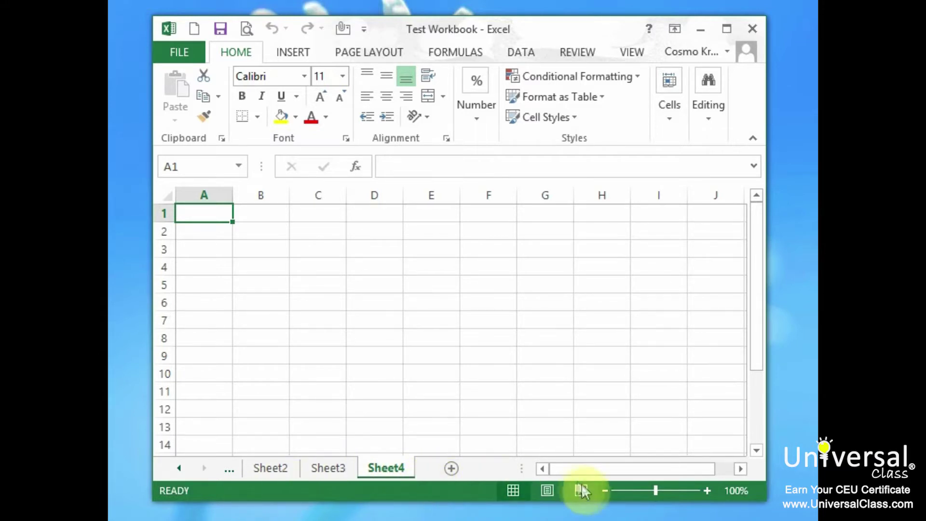
left_click_drag(522, 468, 542, 468)
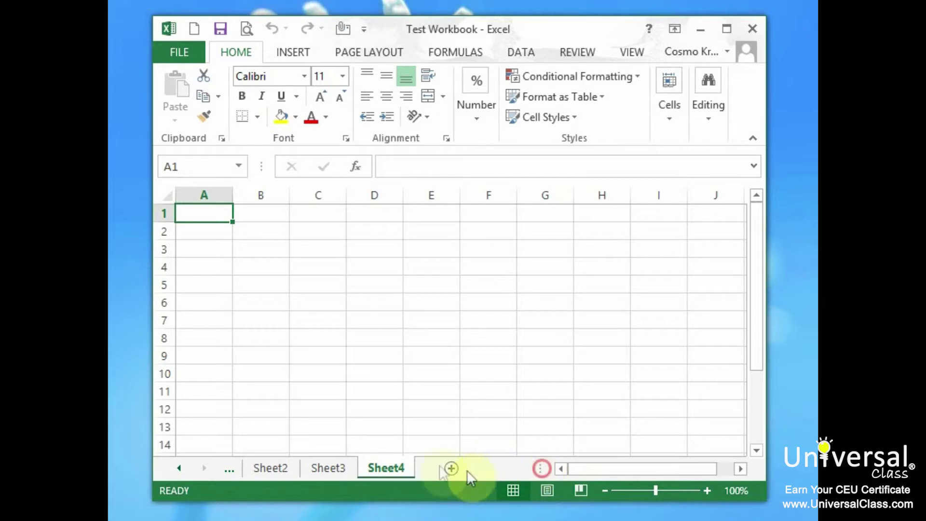
left_click(181, 467)
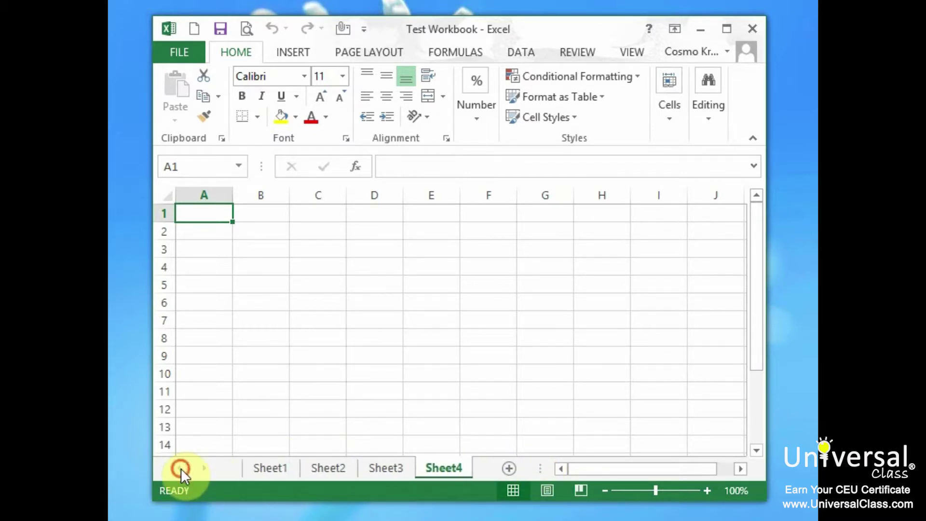
Check the tabs in order, Sheet1 through Sheet4, ending on Sheet1
left_click(388, 472)
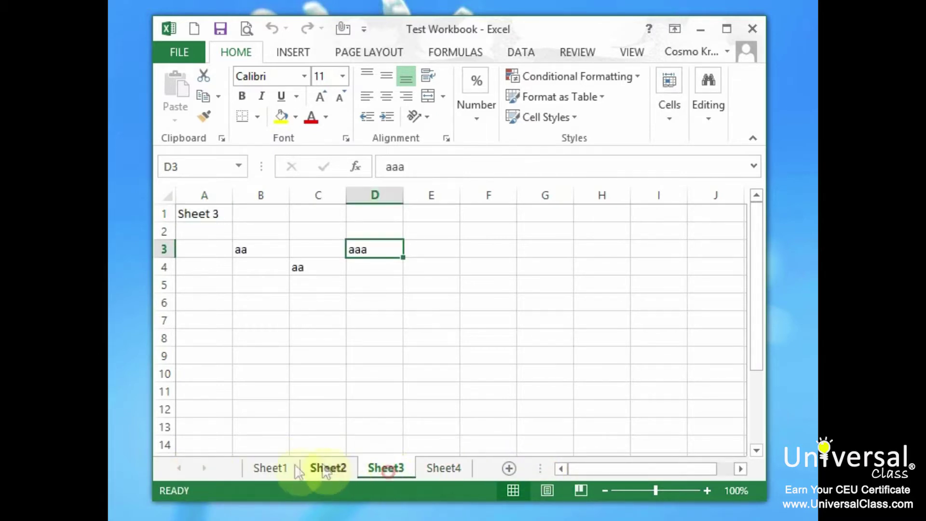
left_click(270, 467)
left_click(318, 468)
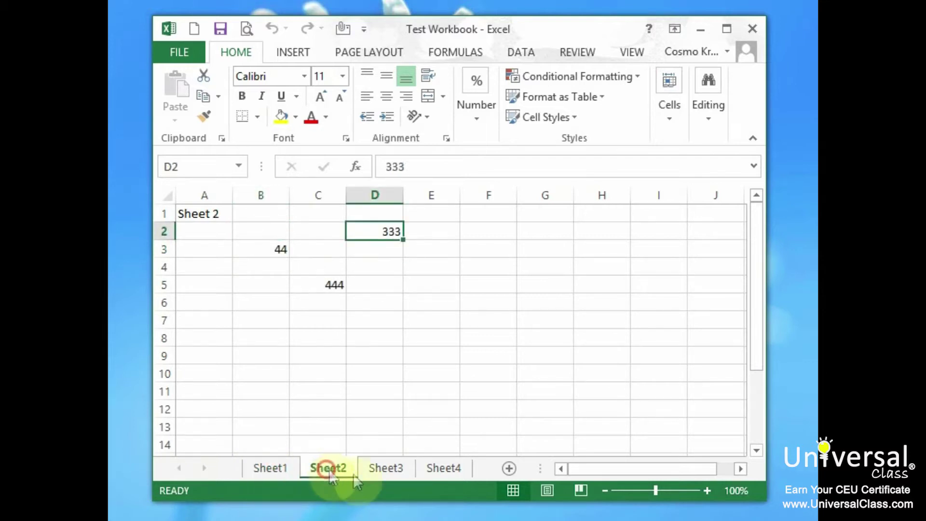
left_click(387, 469)
left_click(454, 467)
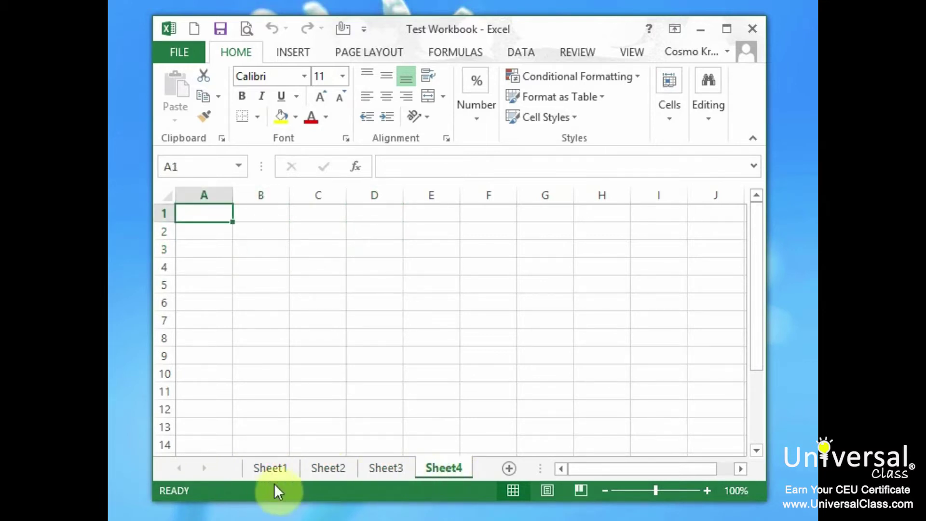
left_click(270, 467)
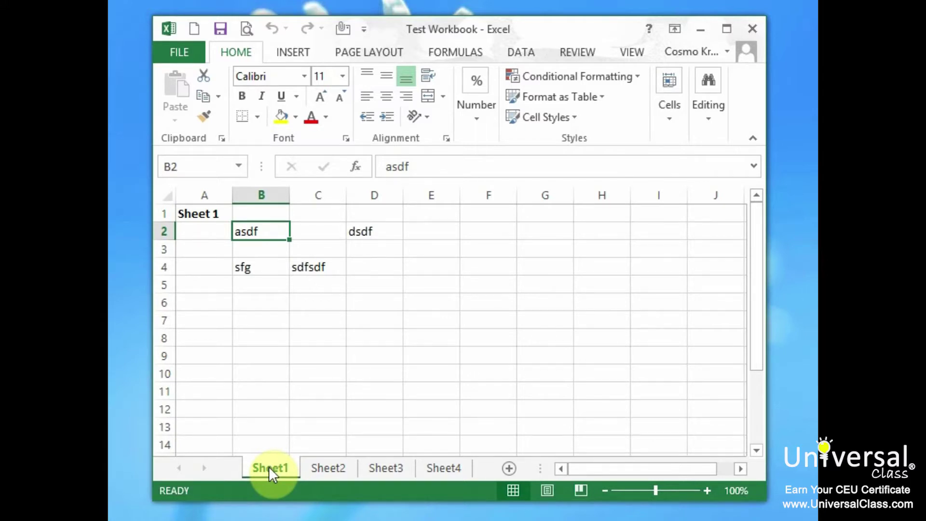
Rename Sheet1 to 'MyFirstSheet' using the tab's Rename option
right_click(268, 467)
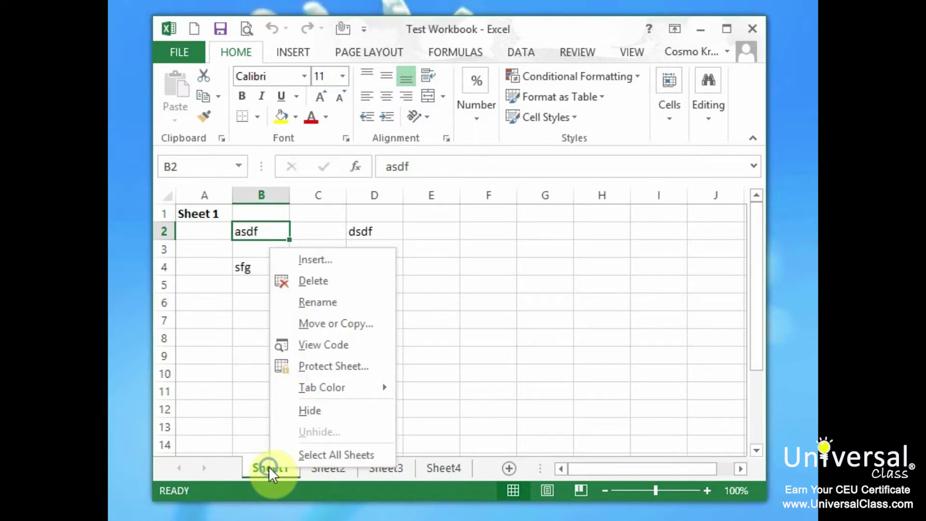
left_click(342, 308)
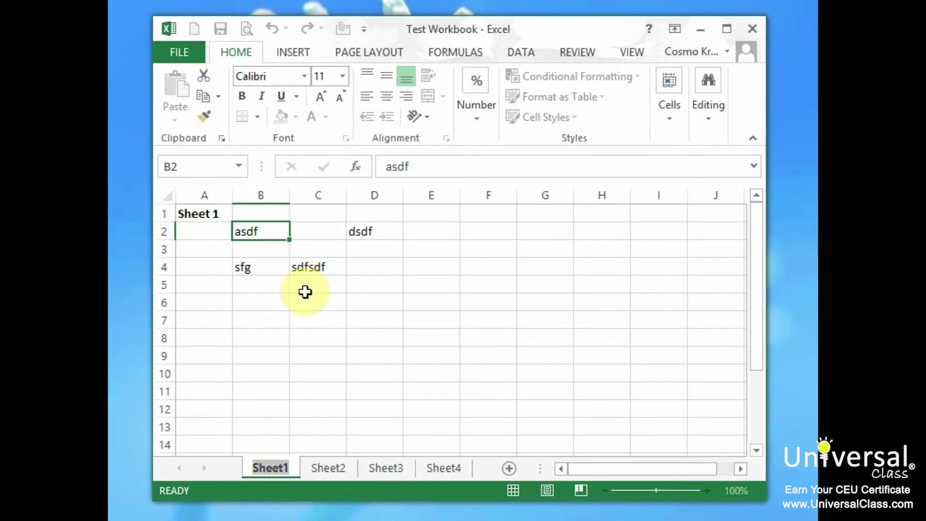
type("MyFirstSh")
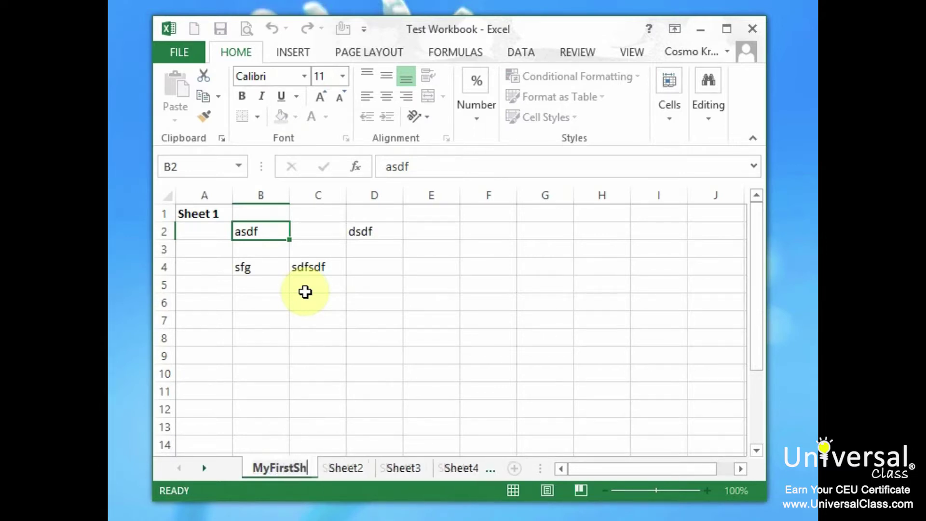
type("eet")
key("Return")
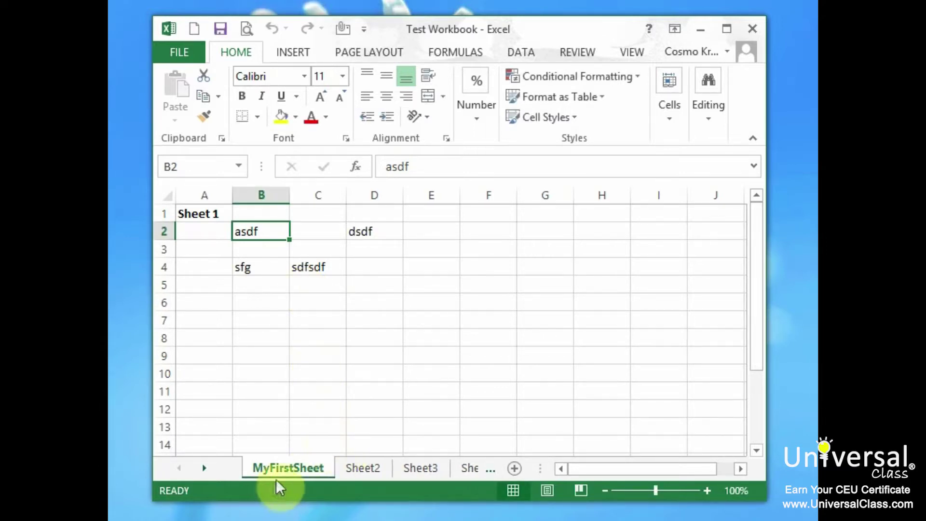
Rename the MyFirstSheet tab to 'Renamed Sheet'
double_click(301, 467)
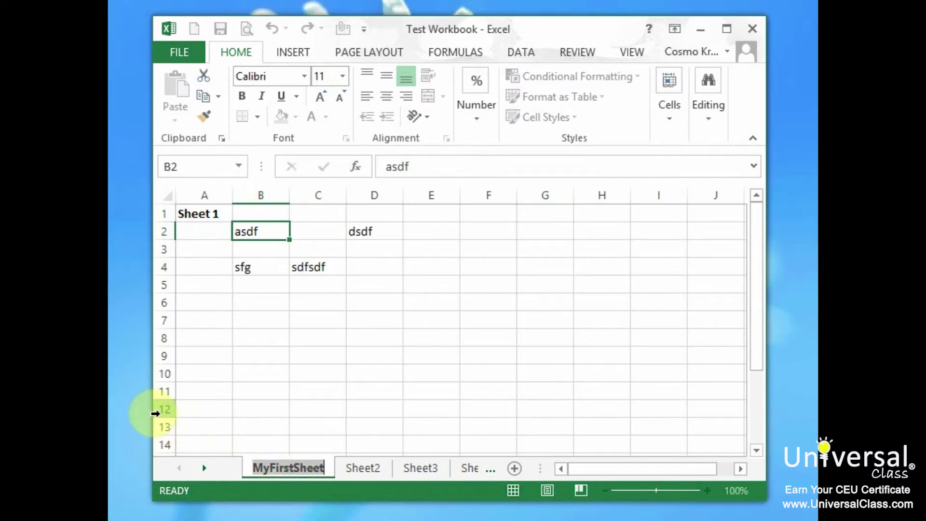
type("Renamed Sh")
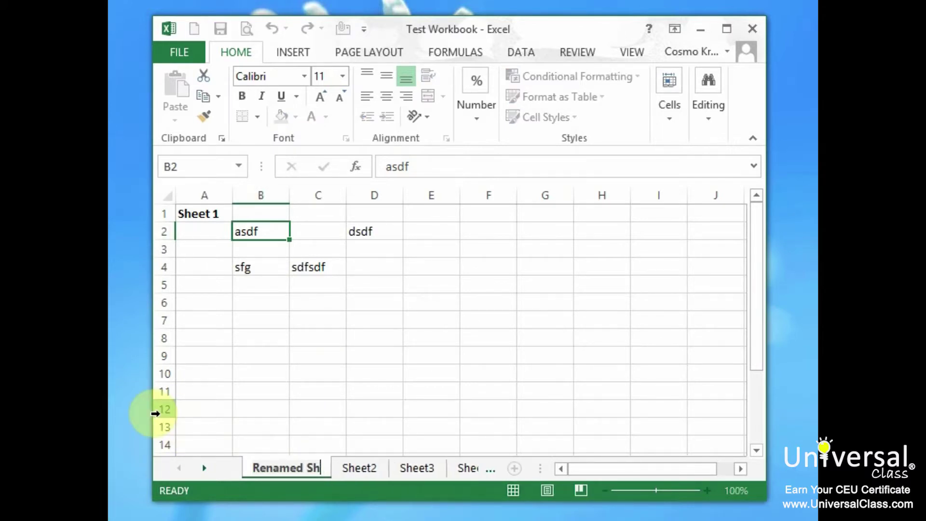
type("eet")
key("Return")
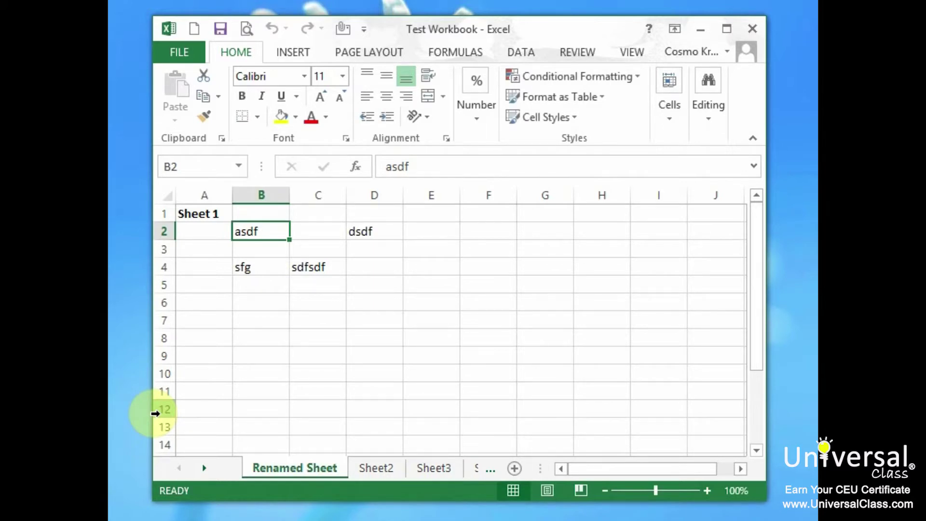
Delete the Renamed Sheet worksheet permanently, confirming the warning, so Sheet2 becomes active
right_click(314, 465)
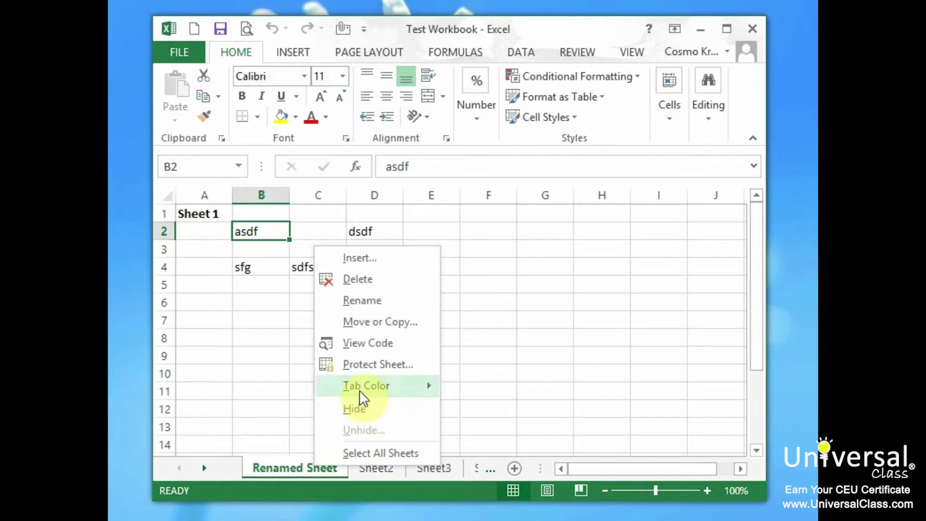
left_click(386, 279)
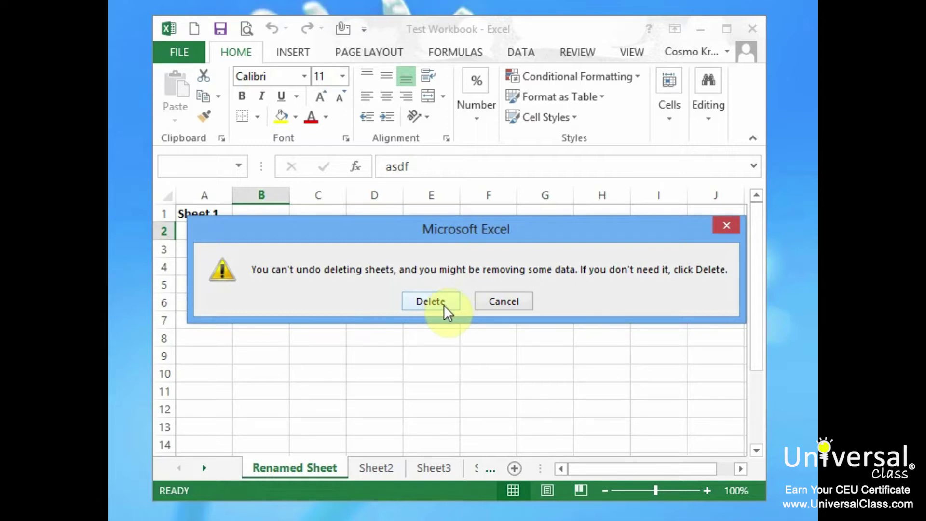
left_click(437, 301)
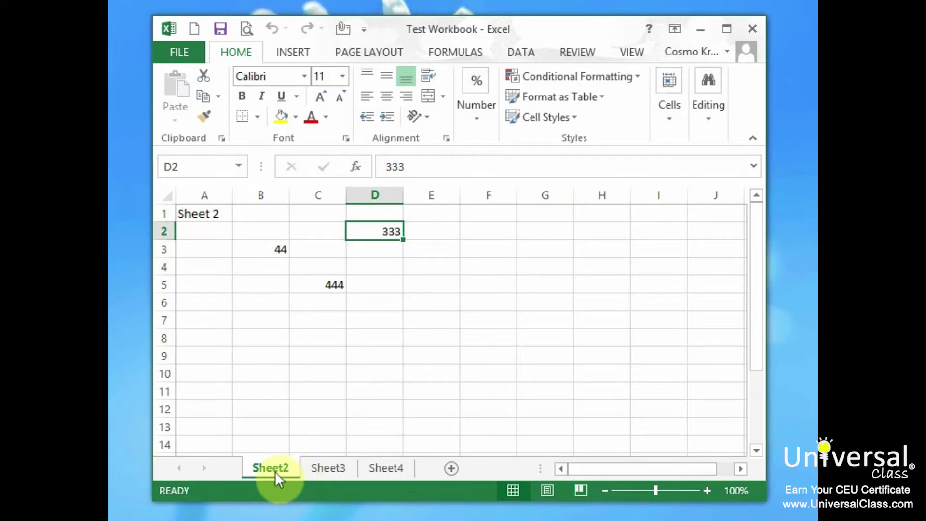
Hide the Sheet2 and Sheet3 worksheets
right_click(276, 470)
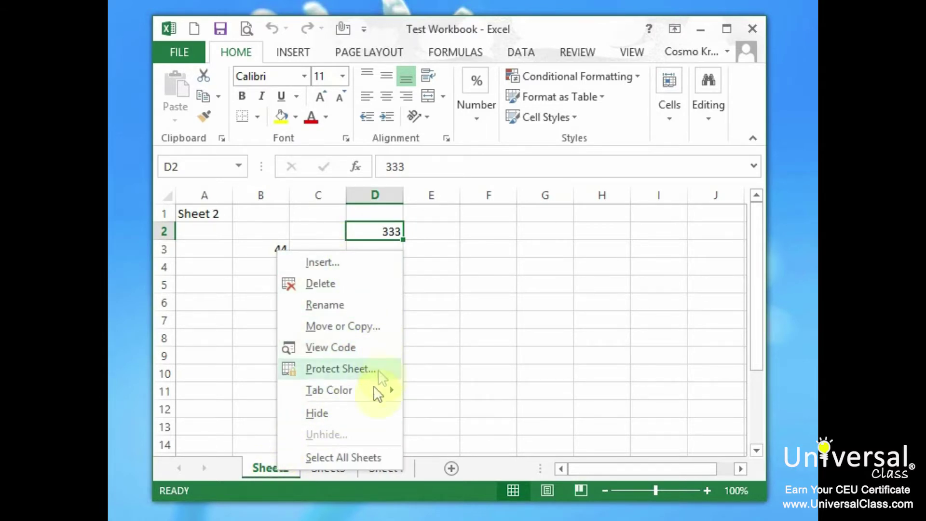
left_click(370, 414)
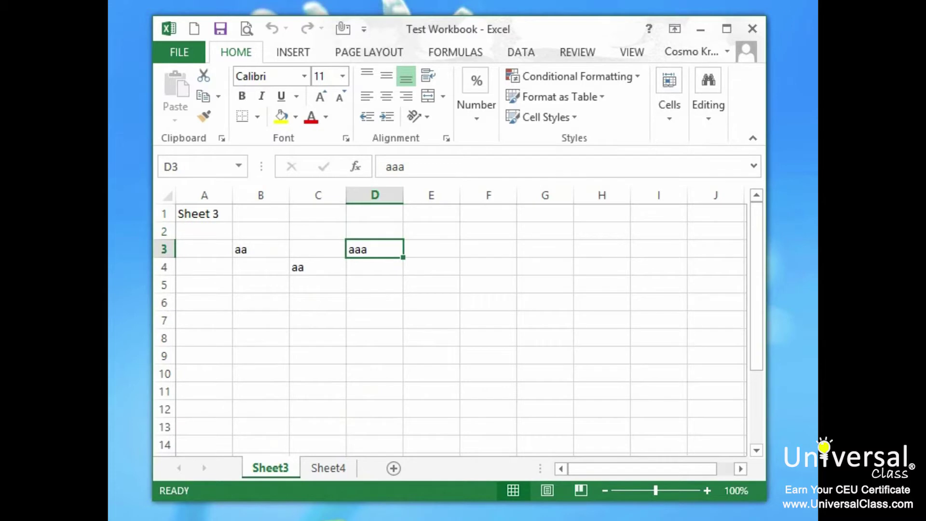
right_click(282, 468)
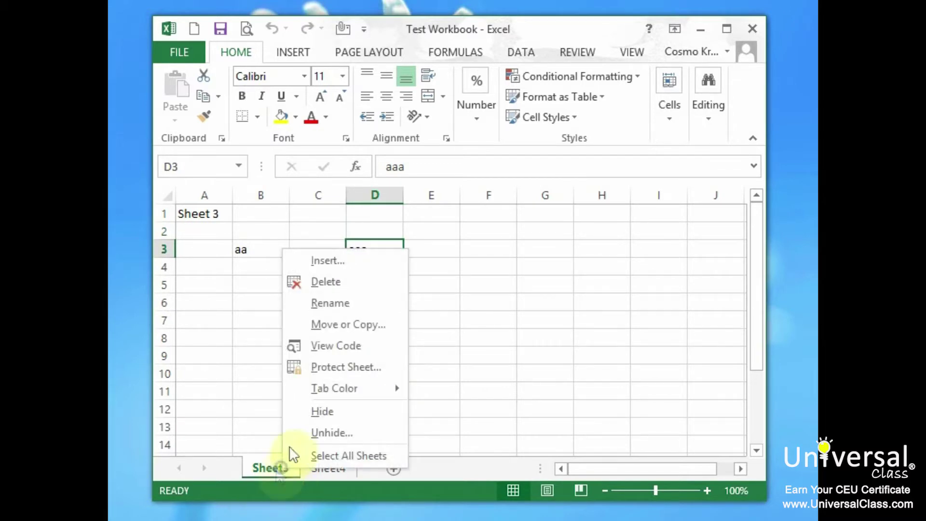
left_click(350, 413)
Attempt to hide Sheet4 as well and dismiss the one-visible-sheet warning
right_click(282, 467)
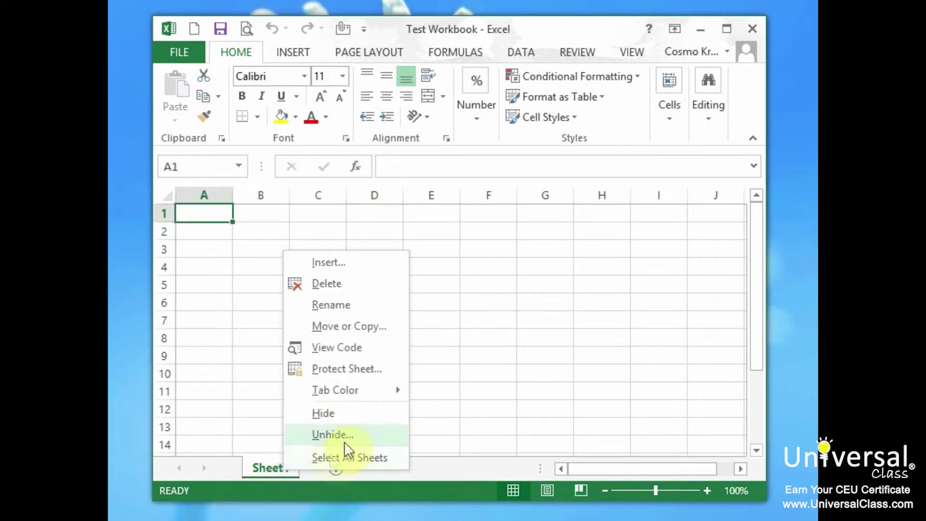
left_click(344, 413)
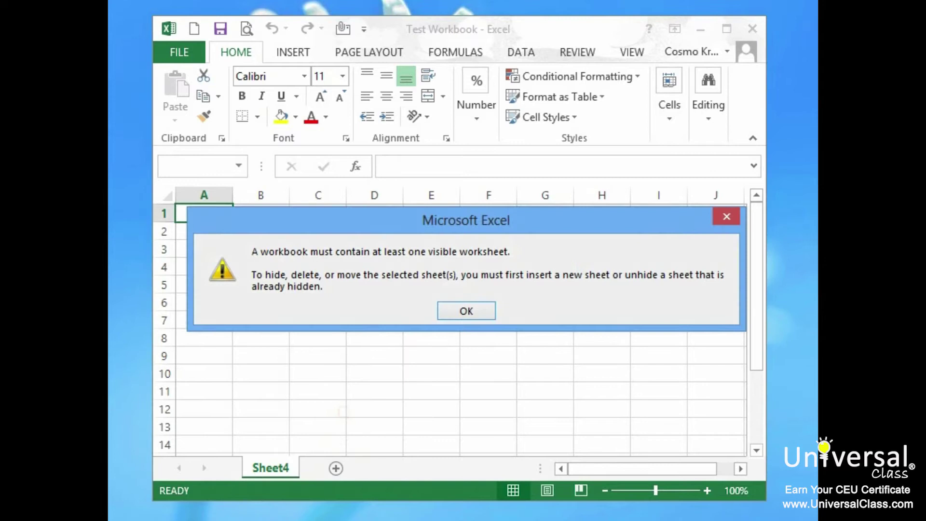
left_click(479, 310)
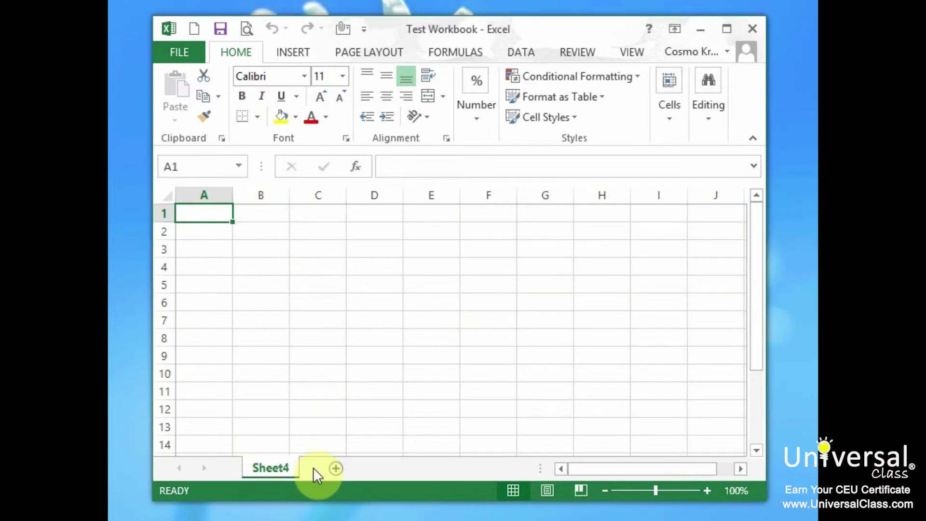
Unhide Sheet2 from the list of hidden sheets
right_click(272, 467)
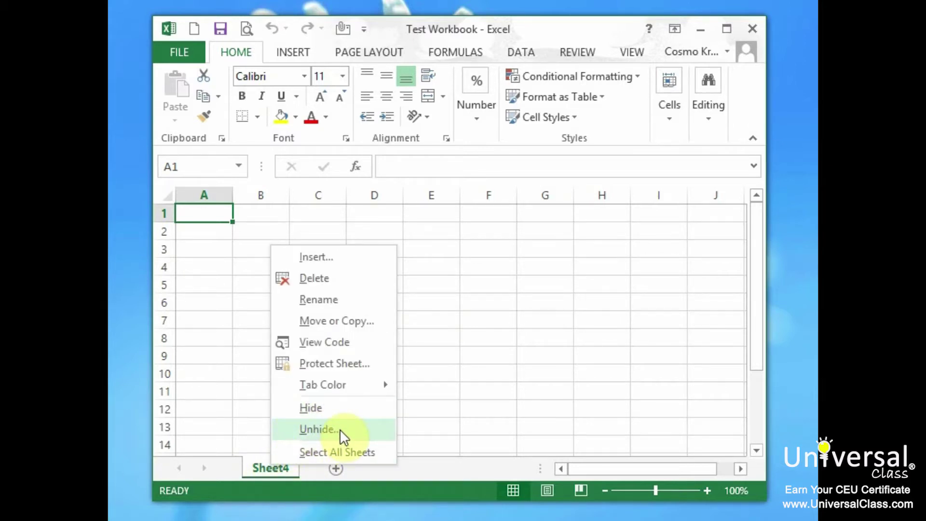
left_click(318, 429)
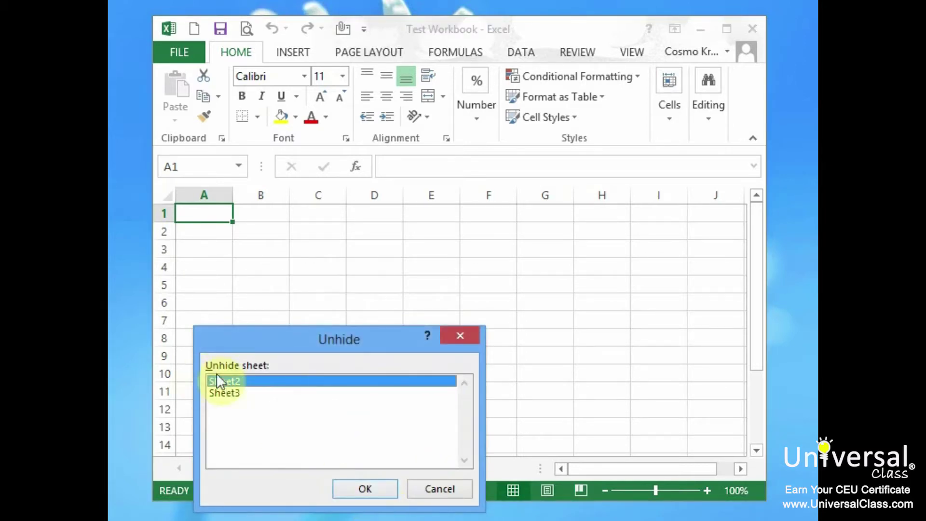
left_click(244, 393)
left_click(247, 382)
left_click(254, 392)
left_click(256, 381)
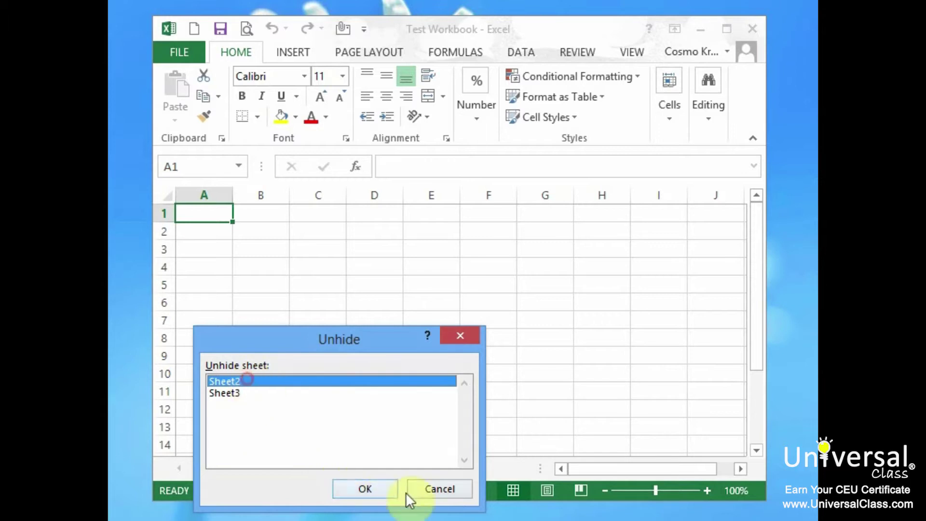
left_click(368, 487)
Unhide Sheet3 as well
right_click(294, 460)
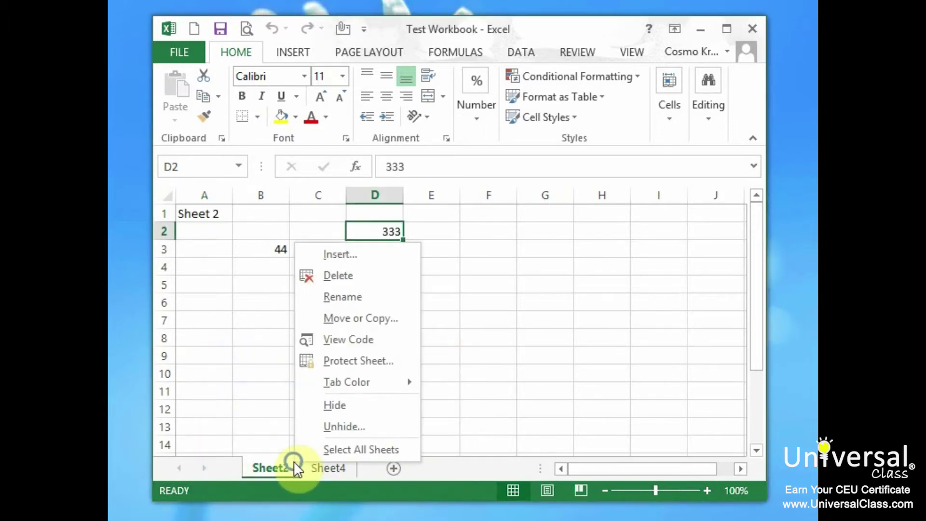
left_click(369, 426)
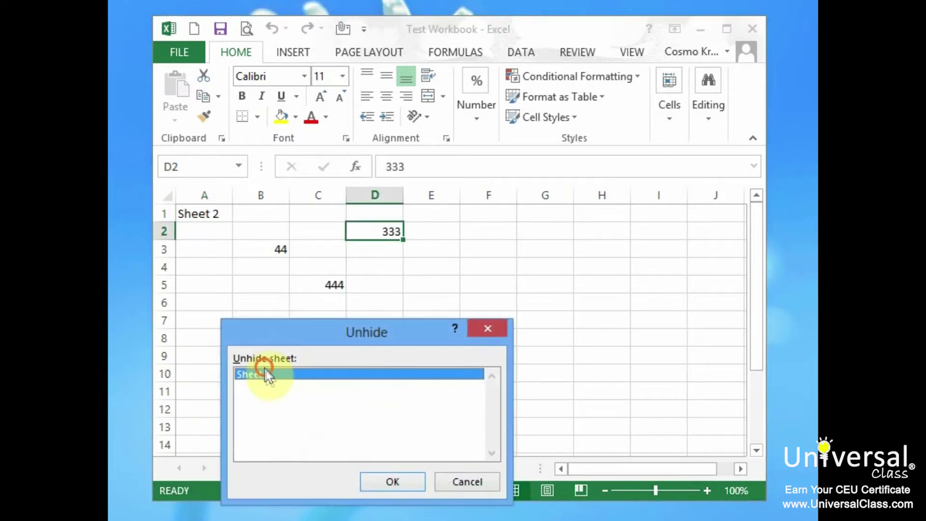
left_click(400, 481)
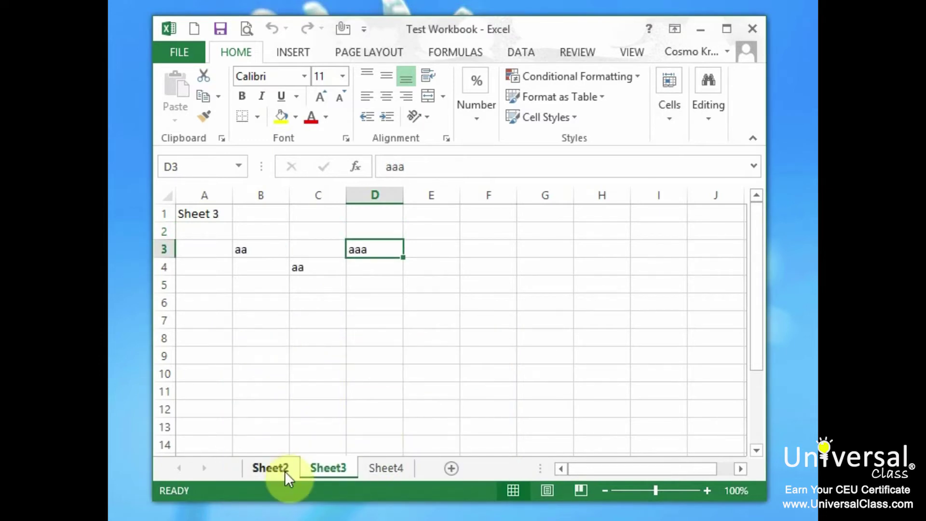
Add a new worksheet, Sheet5, and permanently delete Sheet2
left_click(451, 467)
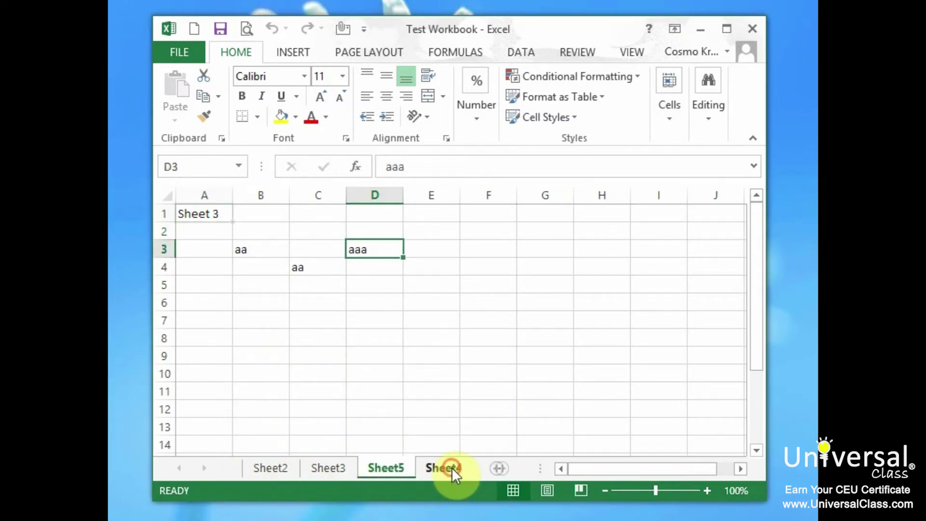
right_click(274, 468)
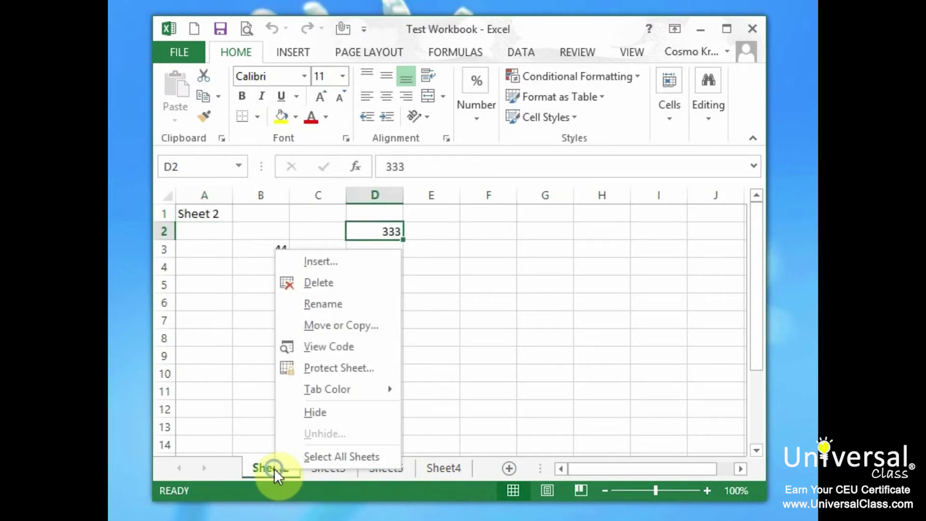
left_click(334, 283)
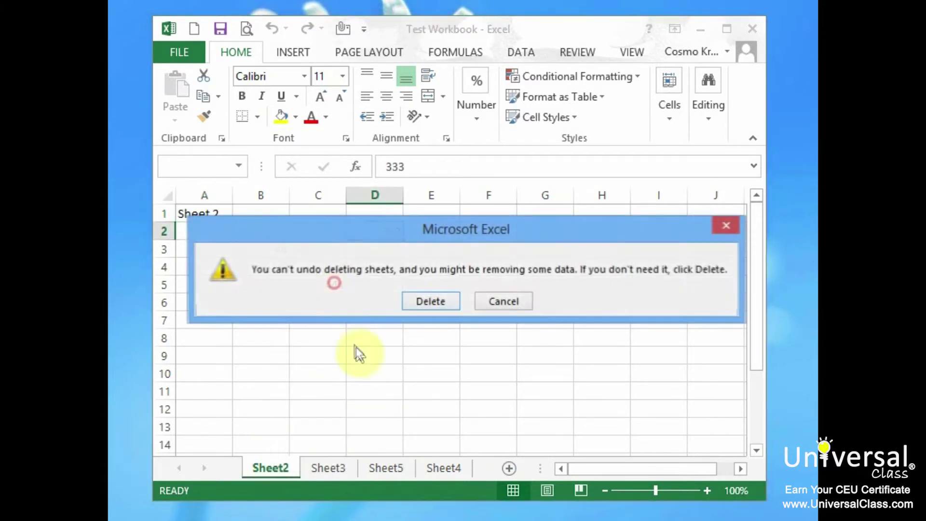
left_click(437, 300)
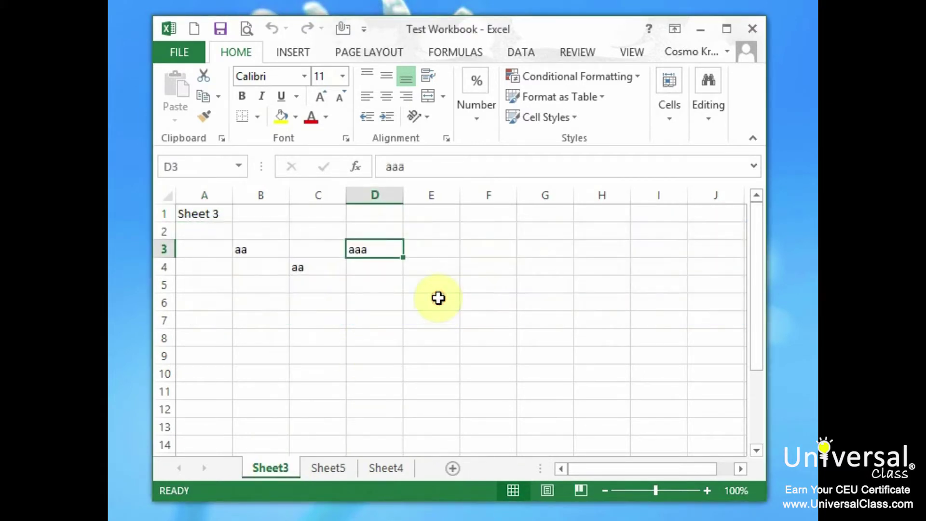
Rename Sheet3 to 'Rename' and move its tab after Sheet5
double_click(275, 467)
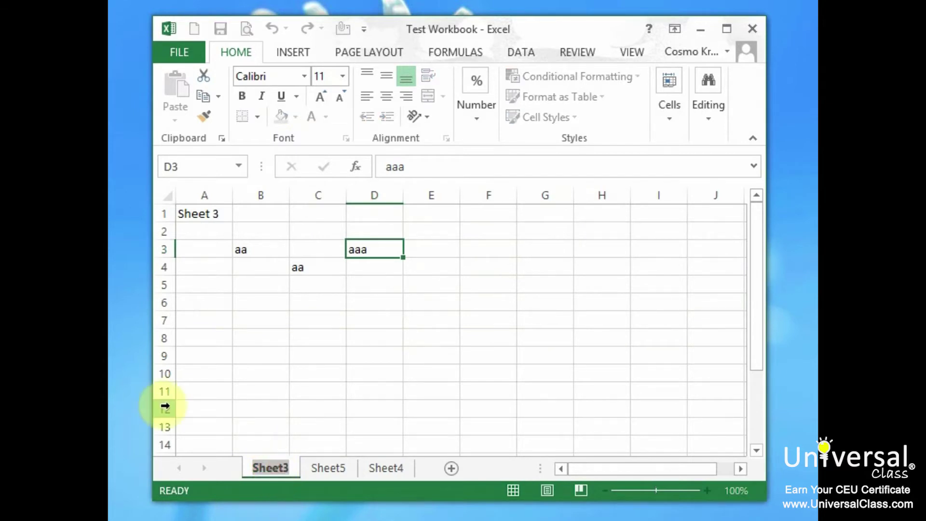
type("Rename")
key("Return")
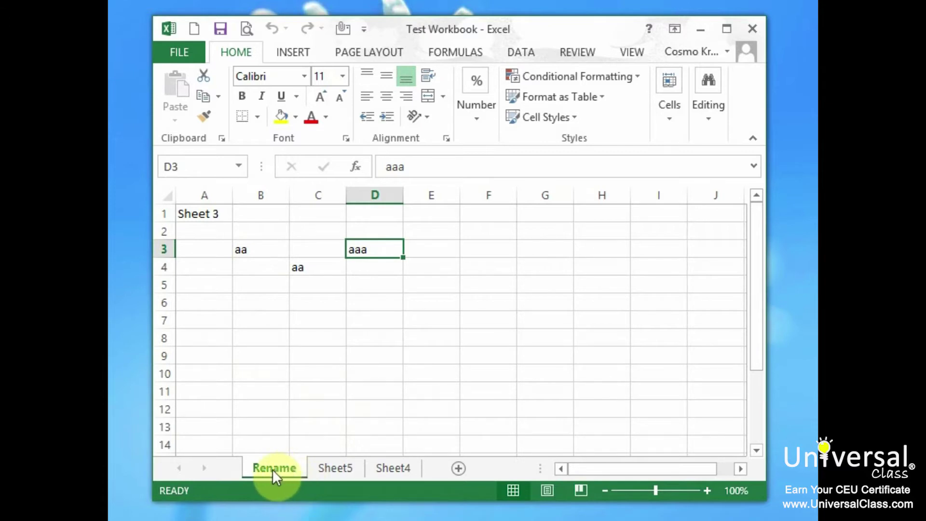
left_click_drag(273, 469, 365, 472)
Try Test Workbook.xlsx and new-workbook destinations for moving Rename, cancel, then show Sheet5
right_click(332, 469)
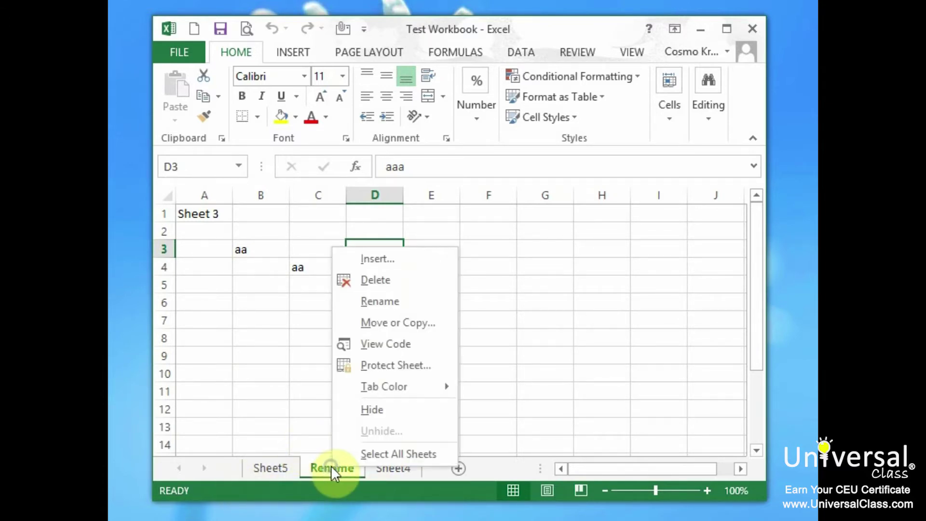
left_click(438, 322)
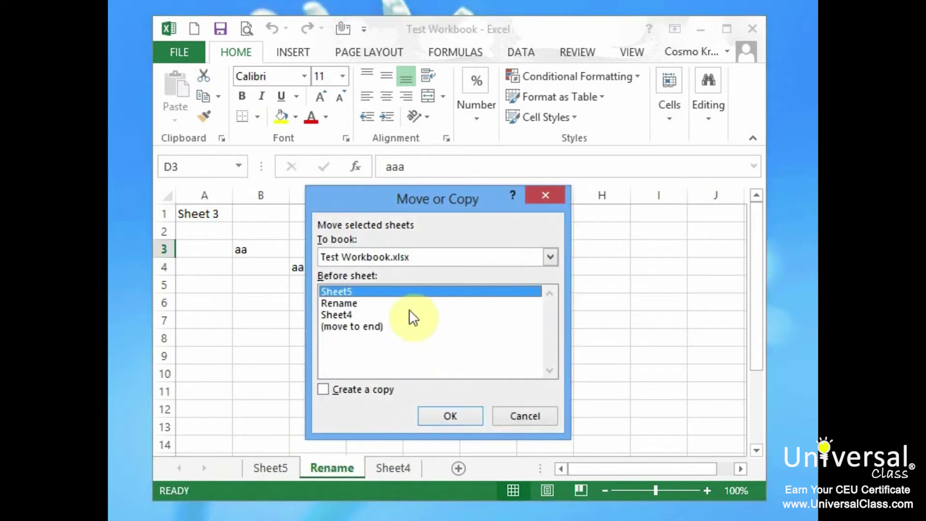
left_click(550, 257)
left_click(388, 280)
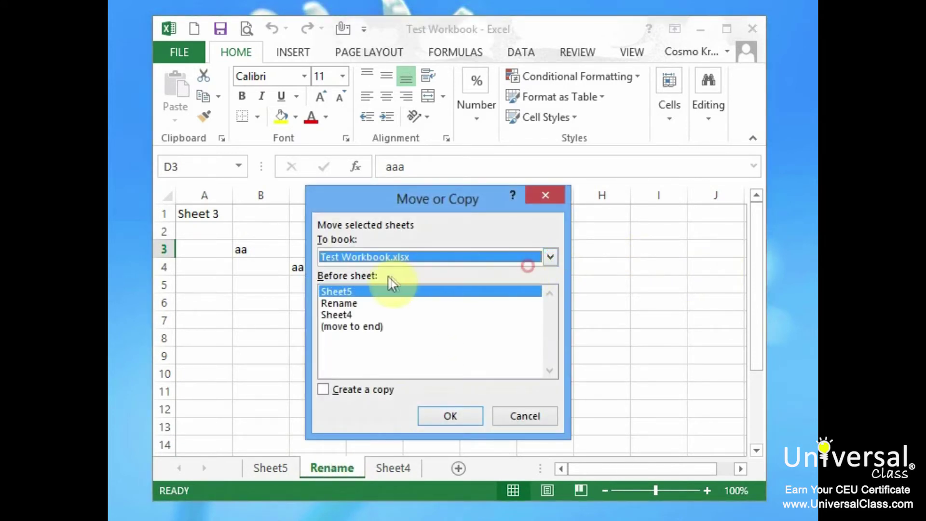
left_click(550, 257)
left_click(388, 273)
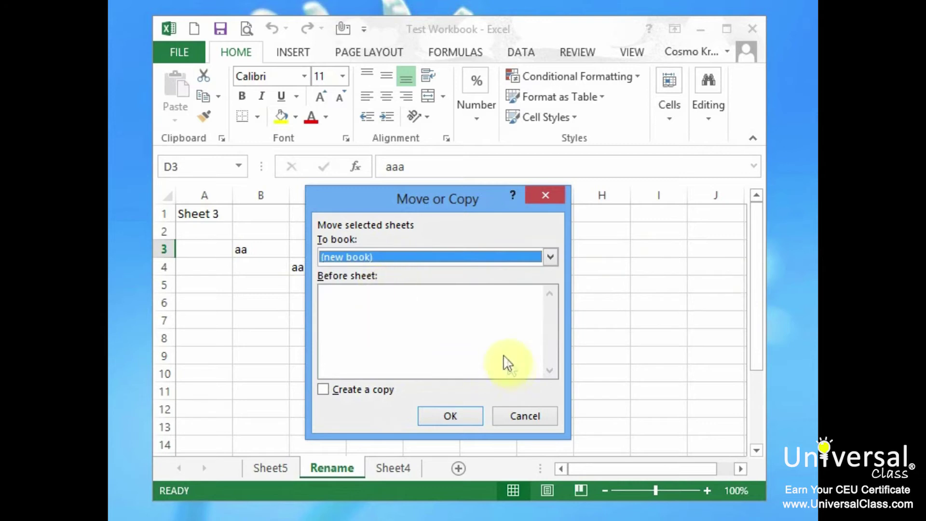
left_click(544, 416)
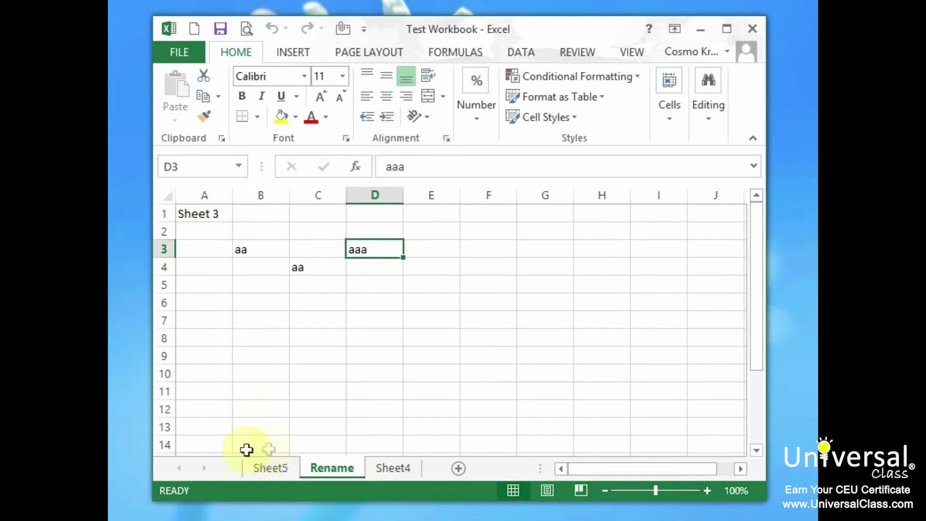
left_click(272, 470)
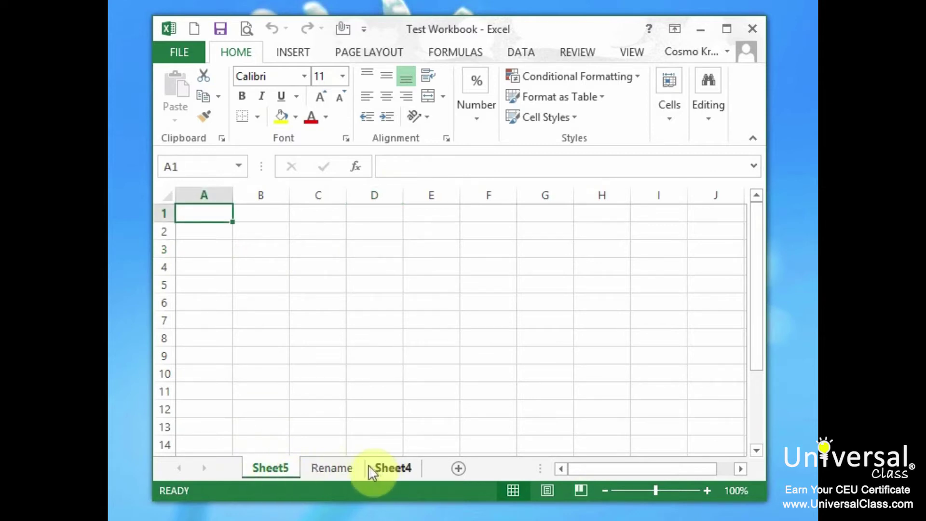
left_click(334, 475)
left_click(393, 470)
left_click(332, 473)
left_click(274, 465)
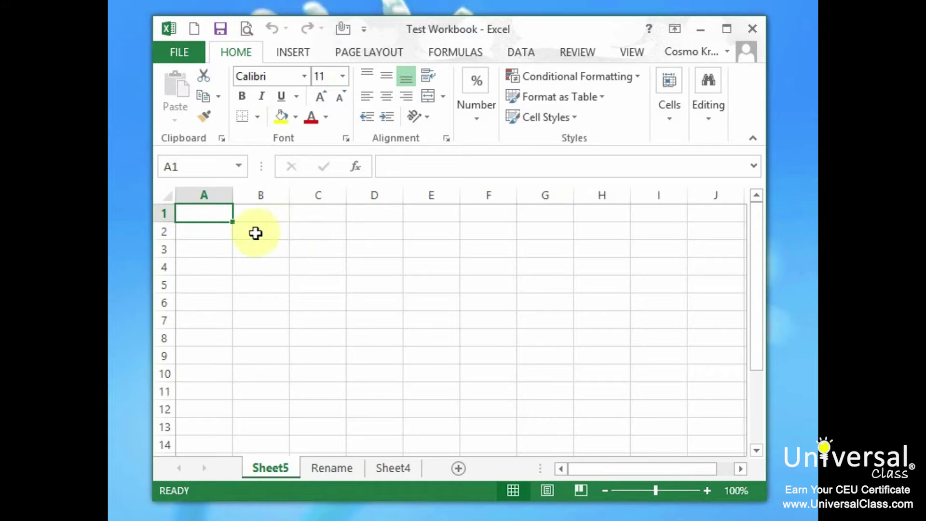
left_click(259, 195)
left_click(304, 195)
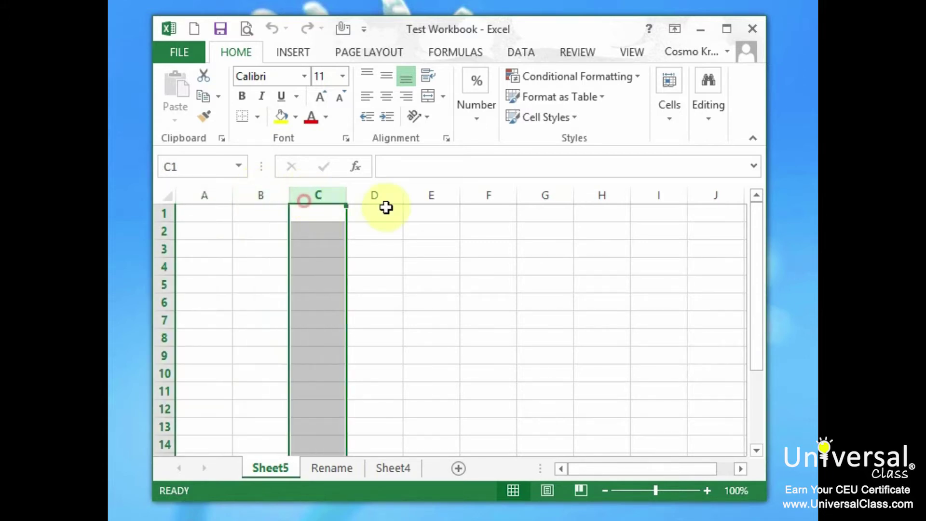
left_click(380, 194)
left_click(247, 206)
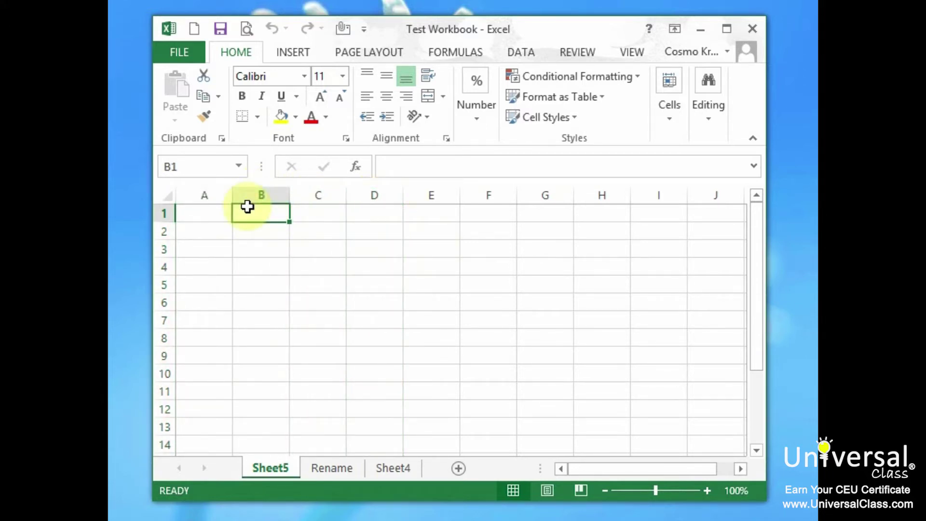
Enter 'Column B' in B1 and copy it down through B14
type("Column B")
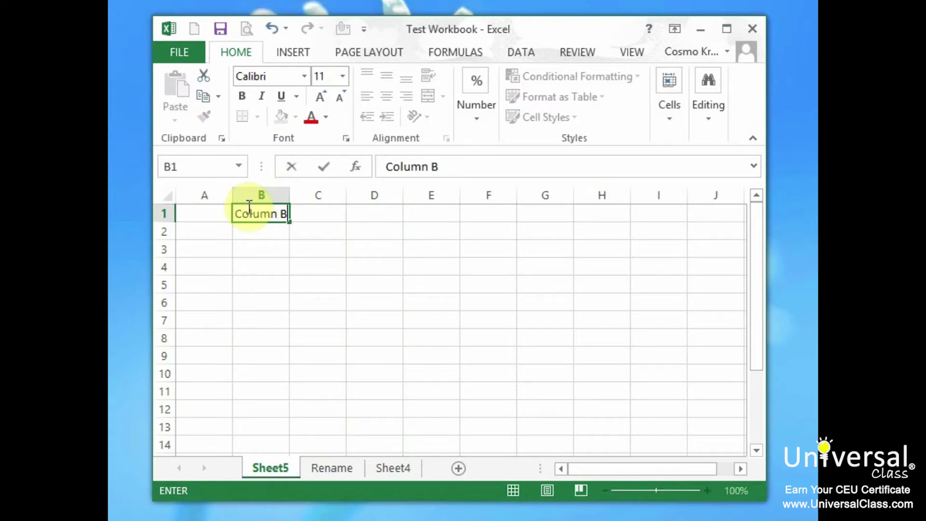
key("Return")
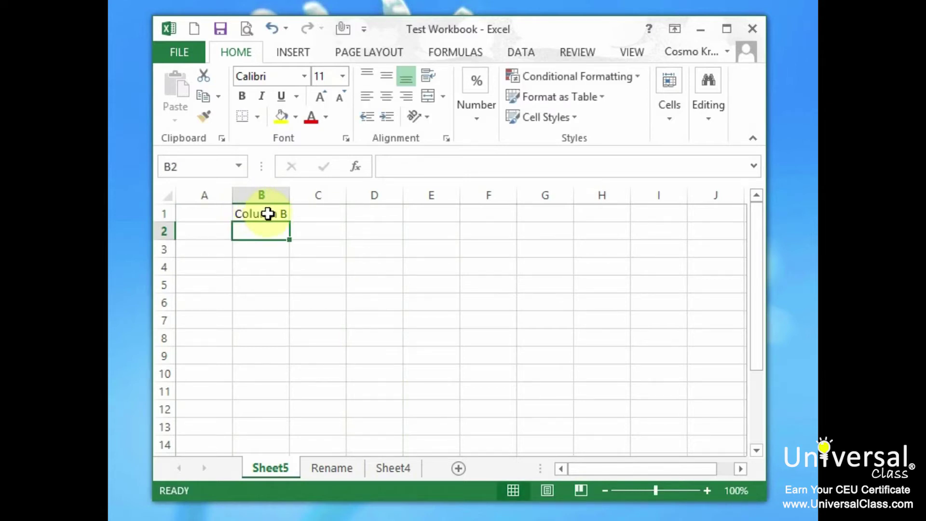
left_click(268, 213)
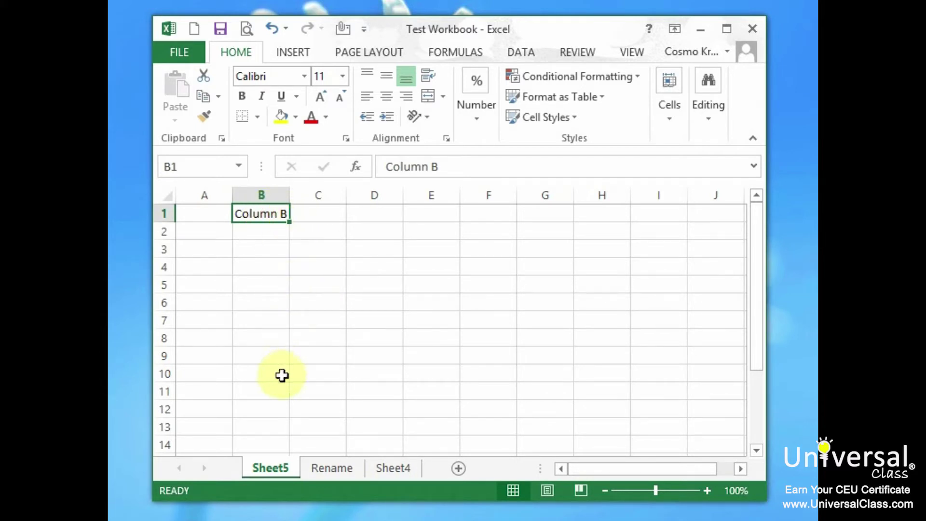
key("ctrl+c")
left_click(263, 443, "shift")
key("ctrl+v")
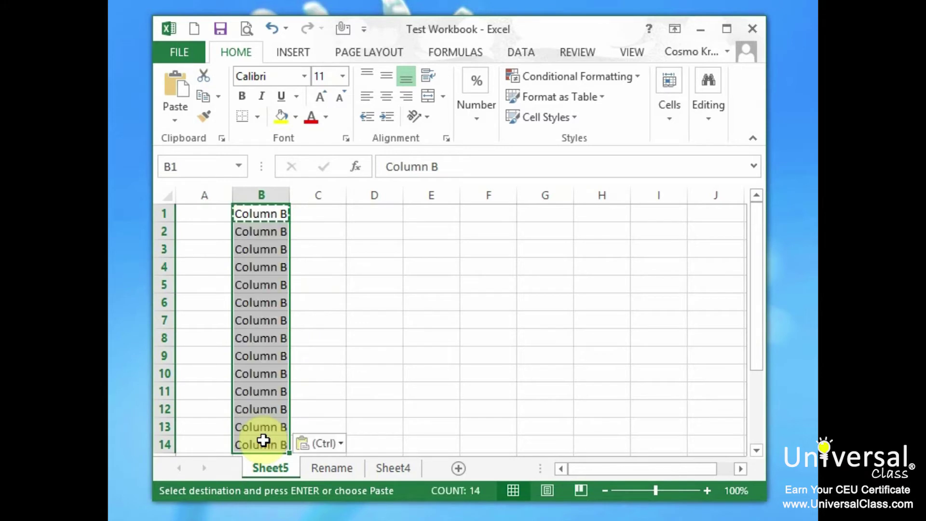
left_click(320, 269)
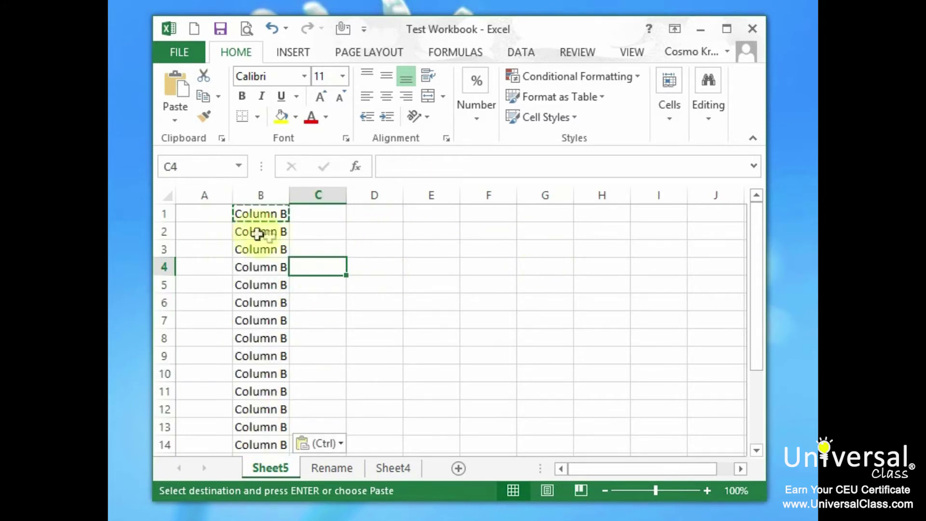
key("Escape")
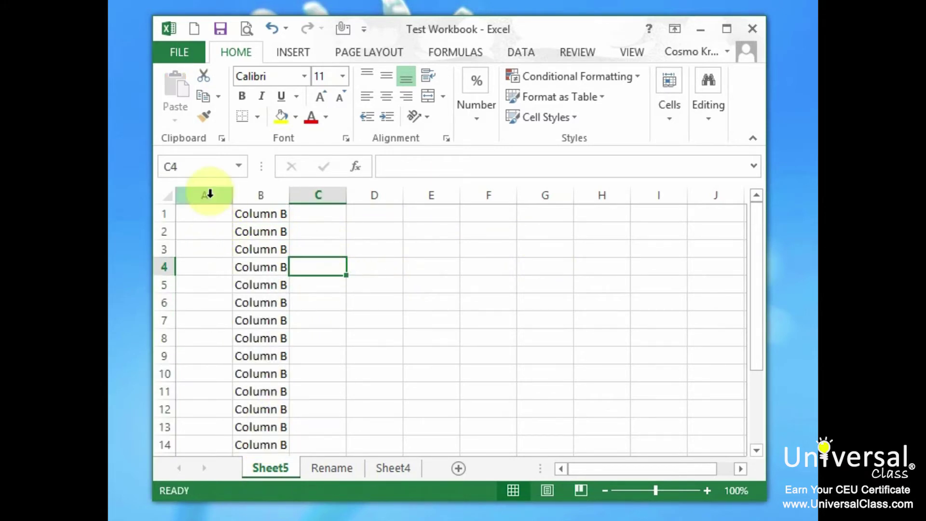
Widen column B so the 'Column B' text fits
left_click(210, 194)
left_click(264, 193)
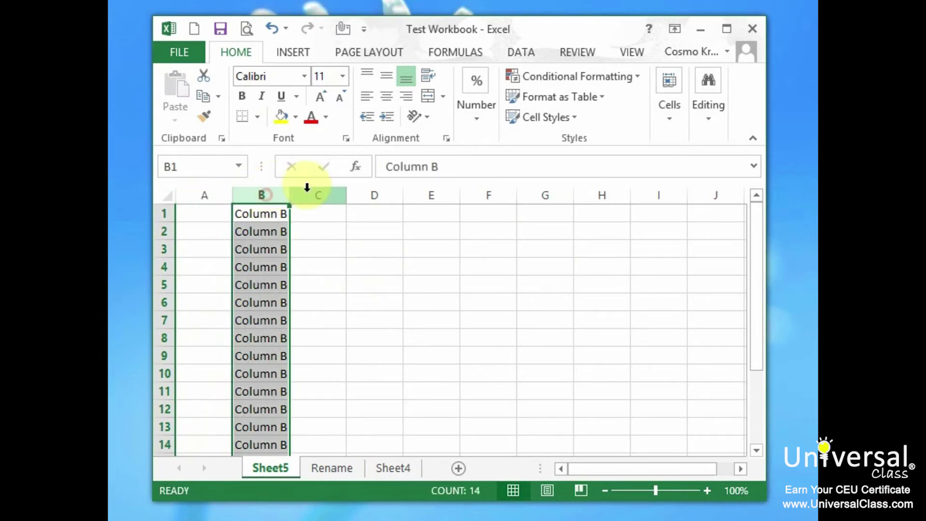
left_click_drag(290, 193, 305, 194)
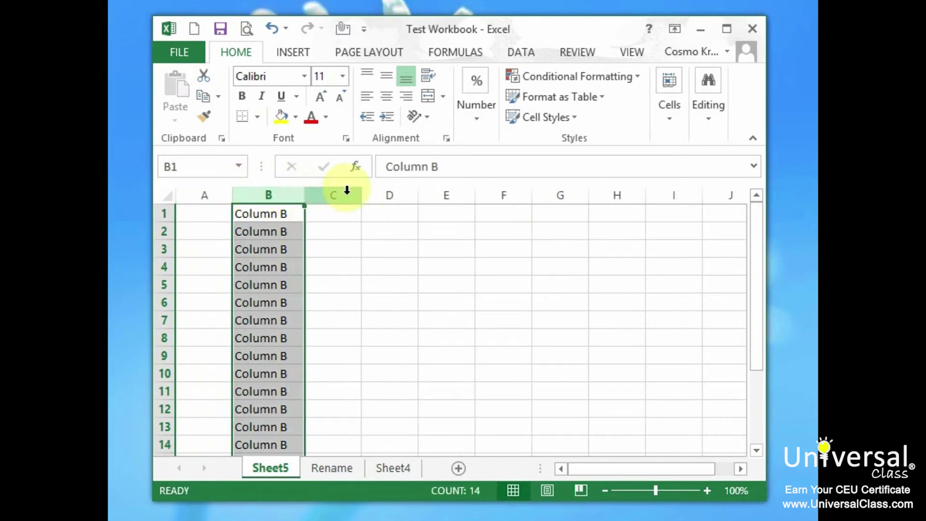
left_click(347, 190)
left_click(430, 250)
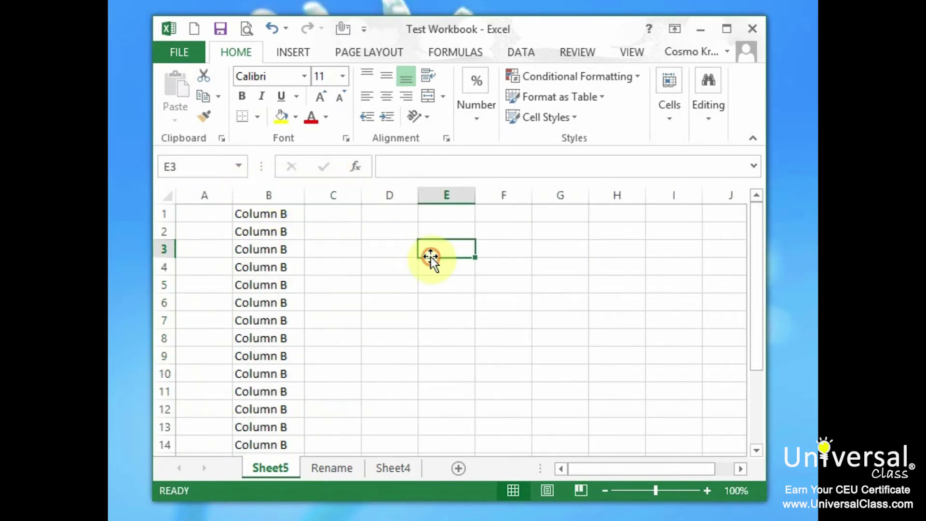
left_click(269, 194)
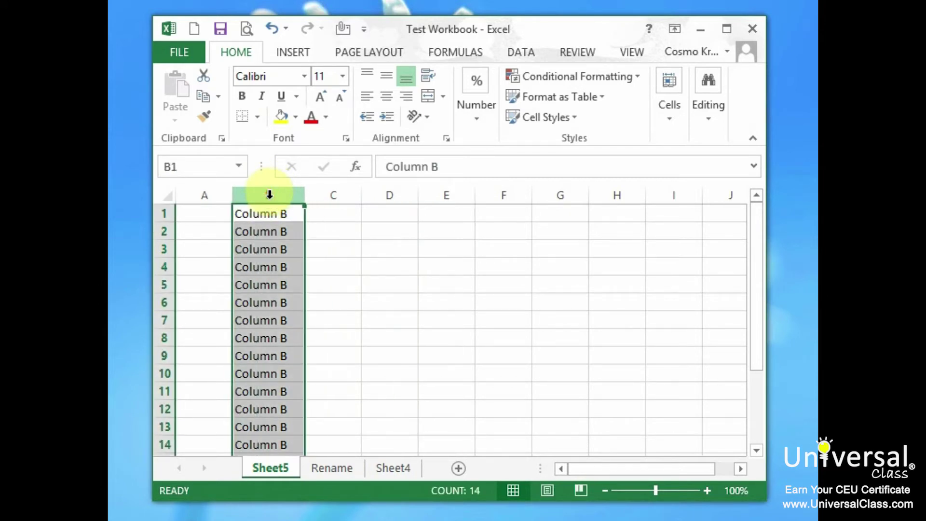
right_click(269, 196)
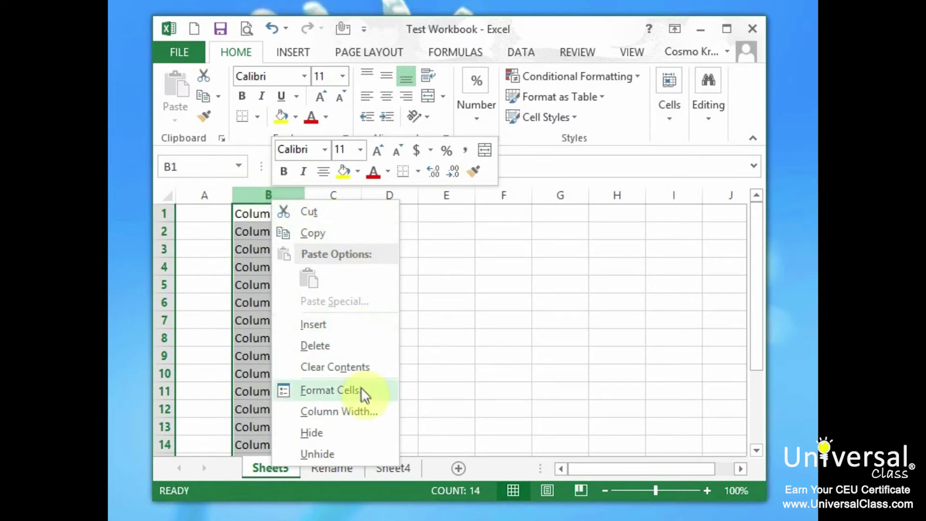
left_click(357, 430)
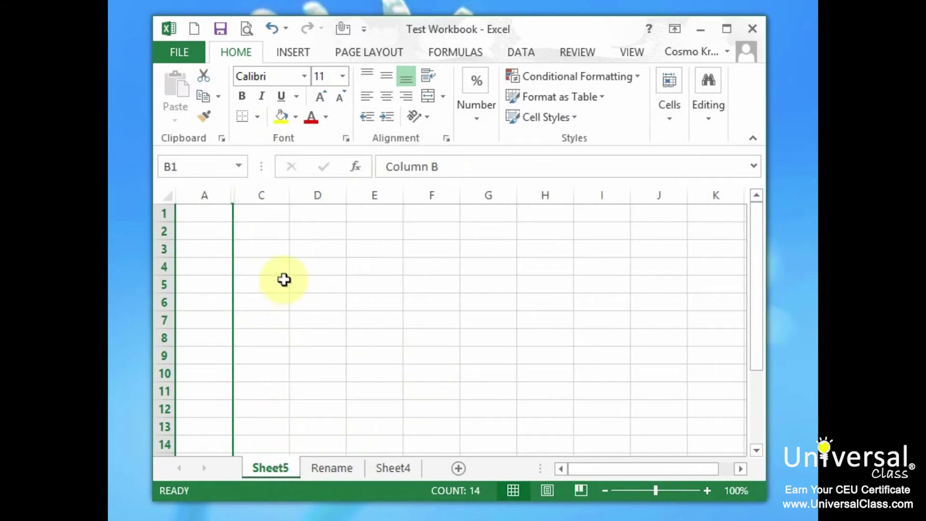
left_click(197, 214)
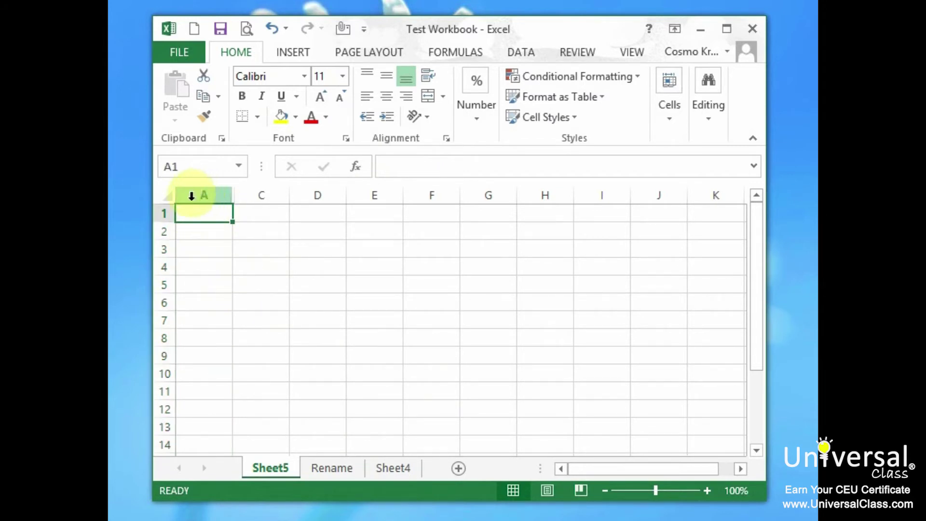
left_click(195, 194)
left_click(265, 194)
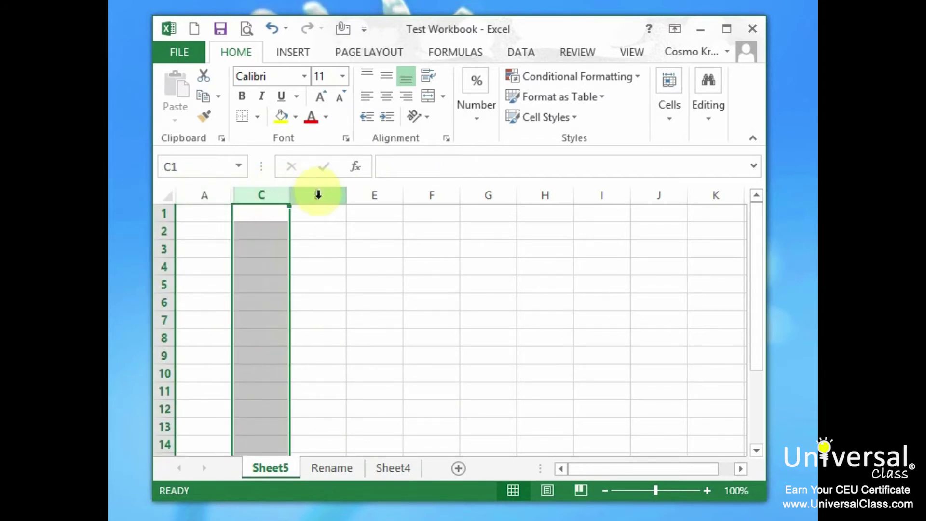
key("ctrl+Home")
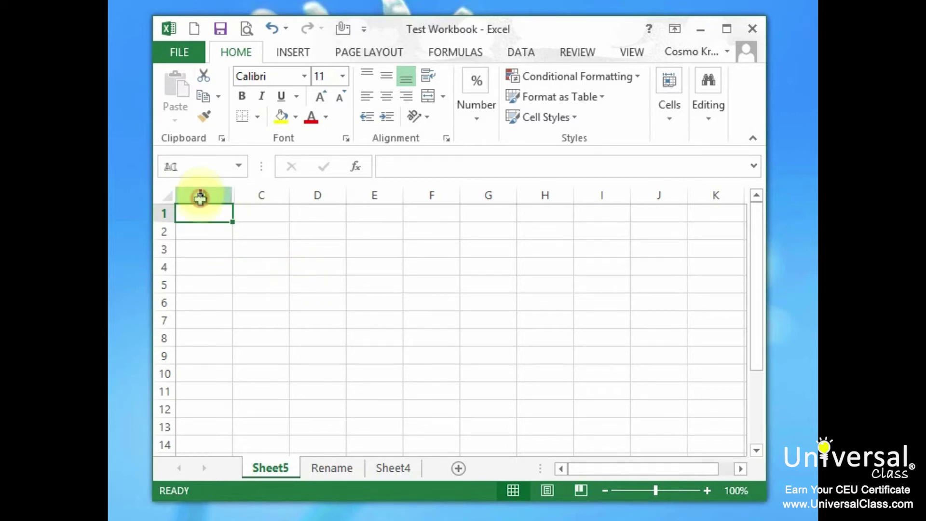
left_click_drag(200, 197, 261, 195)
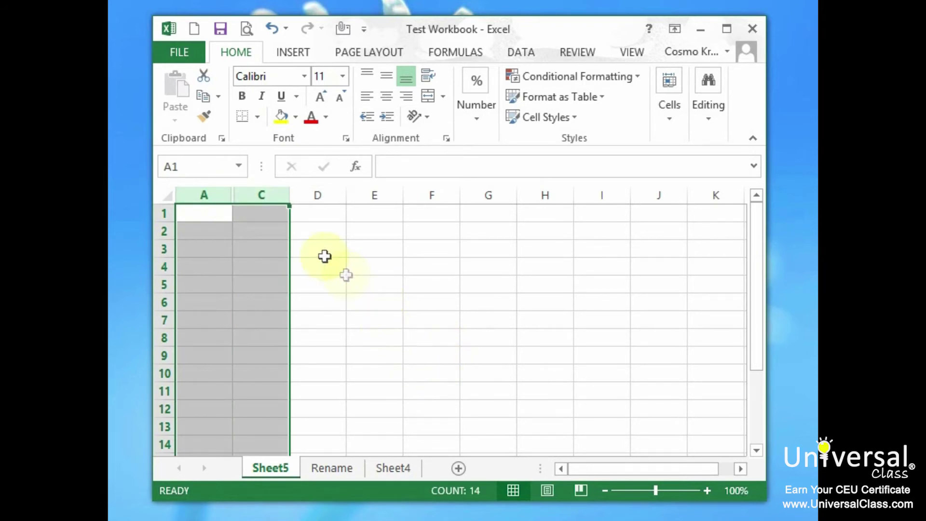
right_click(241, 194)
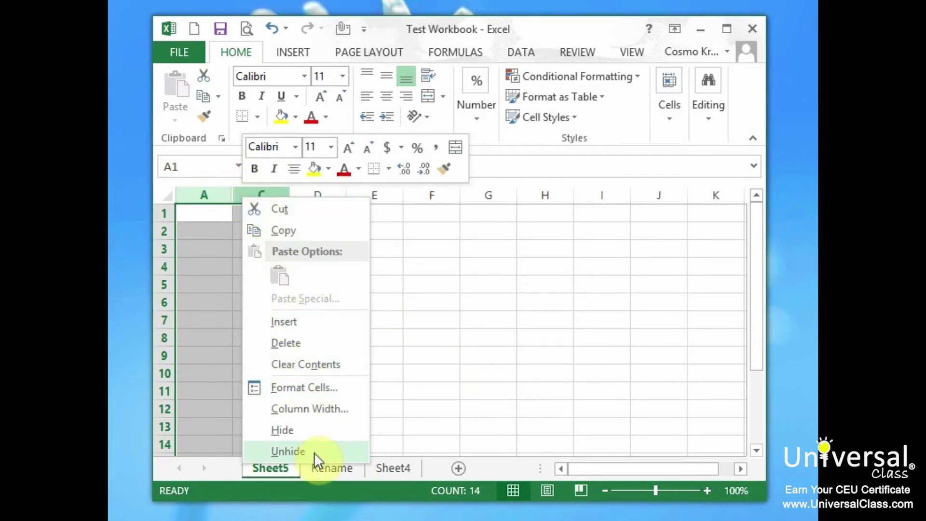
left_click(288, 450)
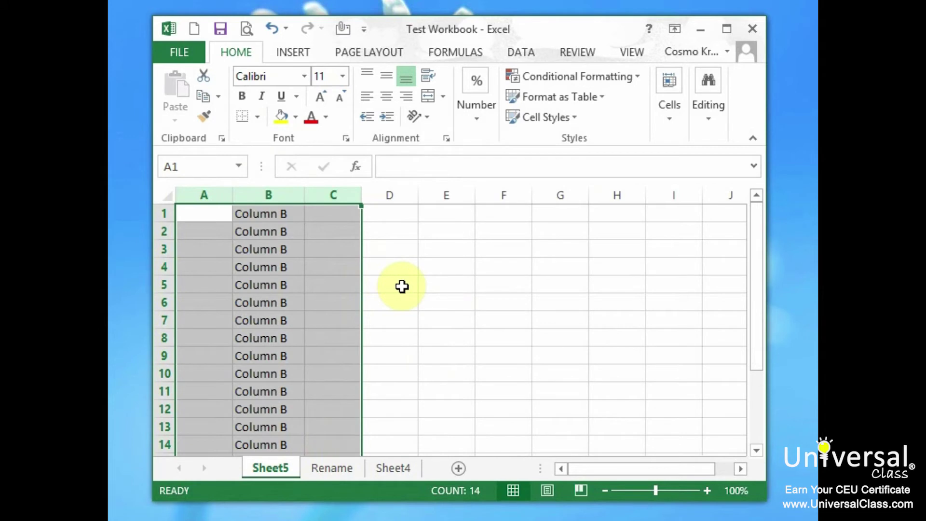
left_click(324, 213)
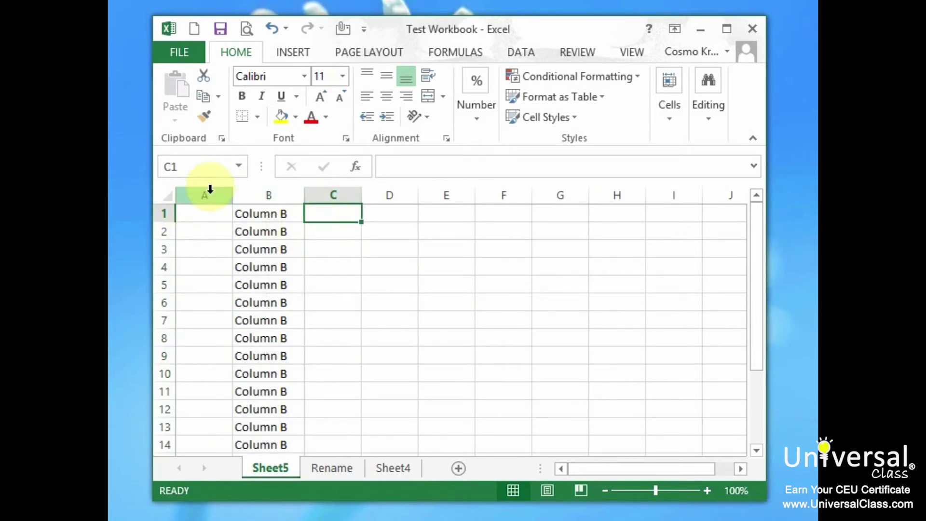
Hide column B
left_click(264, 192)
right_click(261, 191)
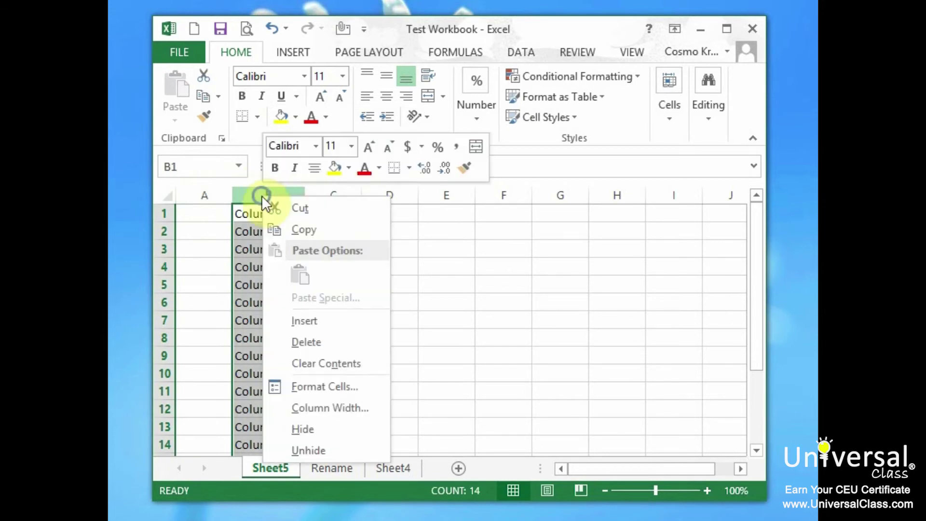
left_click(328, 429)
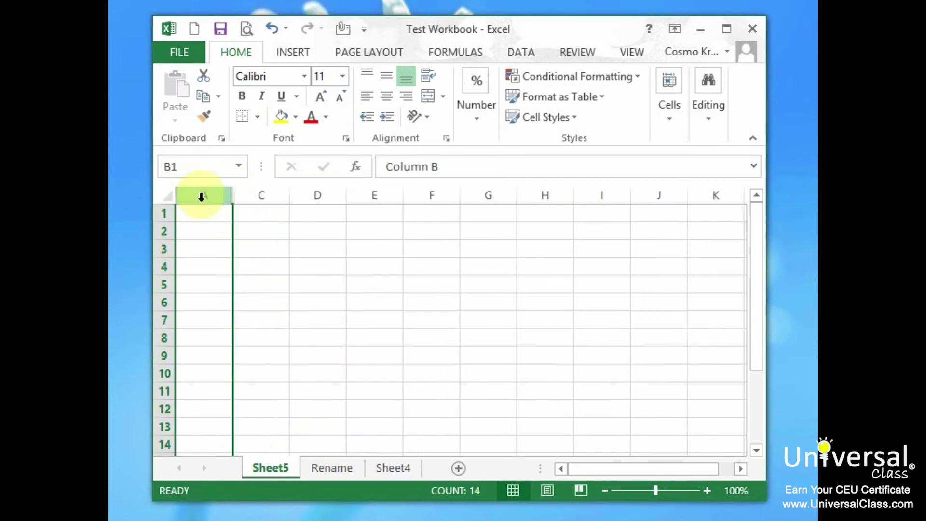
Unhide column B by selecting columns A through C
left_click_drag(201, 194, 256, 192)
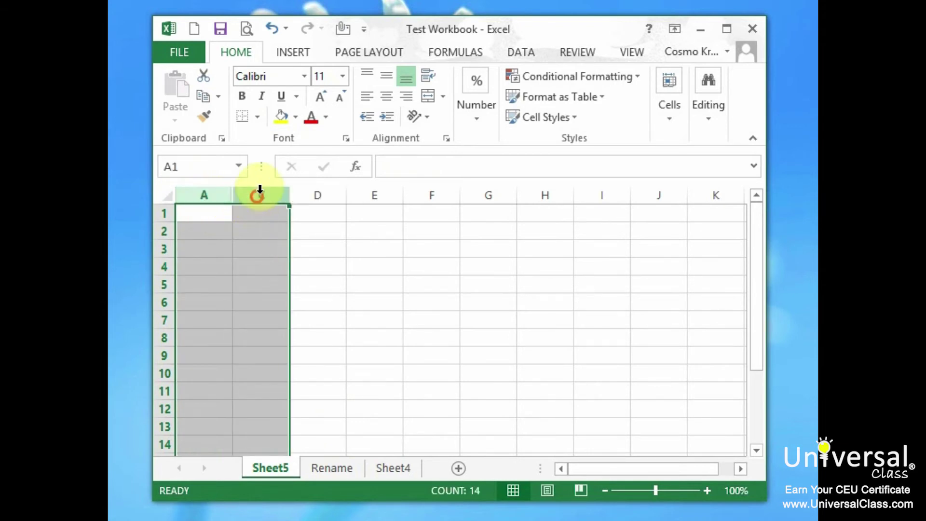
right_click(229, 193)
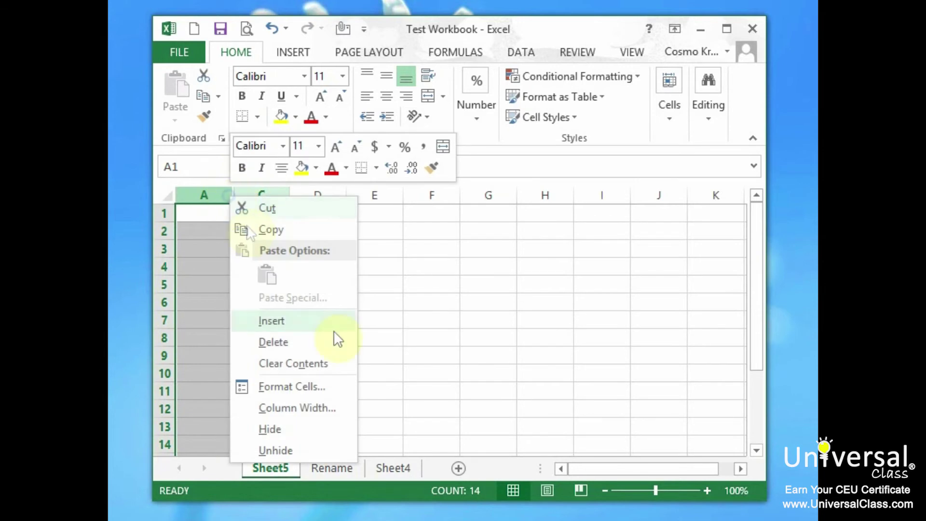
left_click(294, 452)
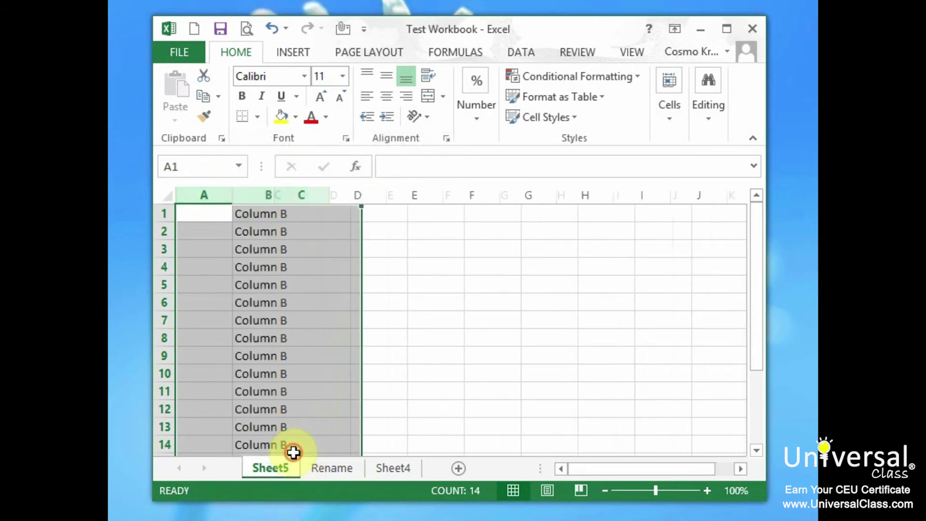
left_click(340, 219)
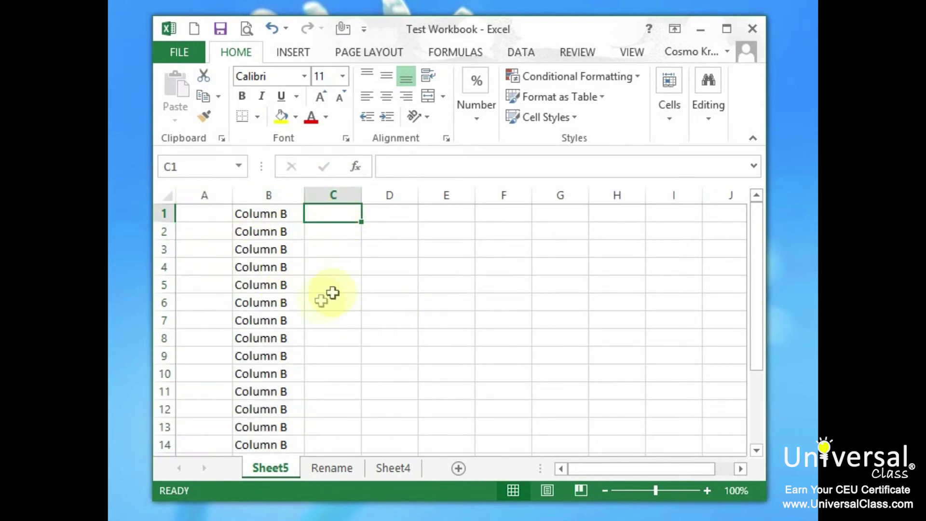
Delete column B along with its 'Column B' entries
left_click(255, 194)
right_click(268, 213)
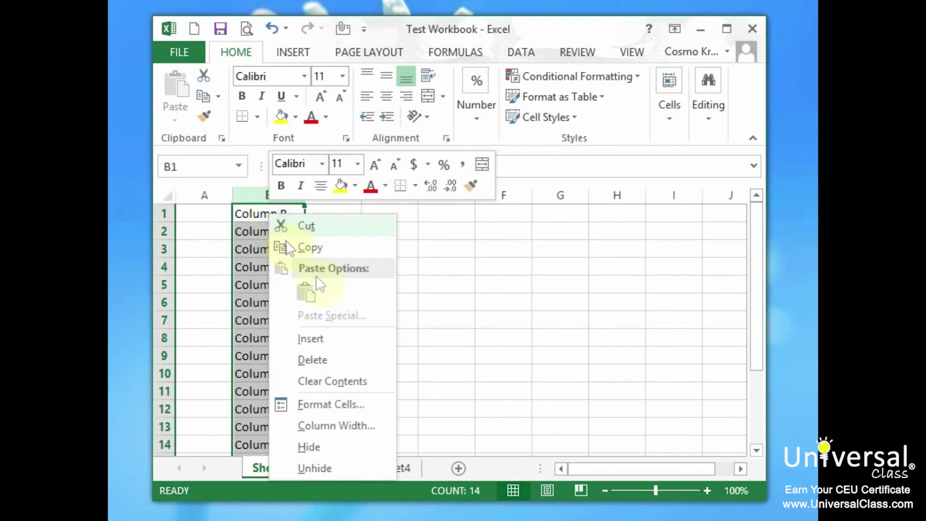
left_click(345, 359)
left_click(405, 342)
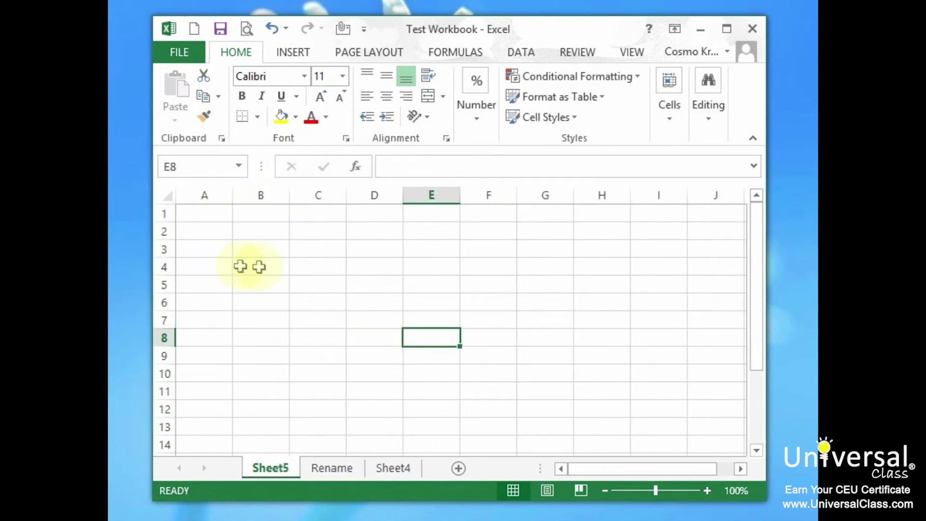
Type row5 in A5 and fill across to J5, producing row5 through row14
left_click(198, 285)
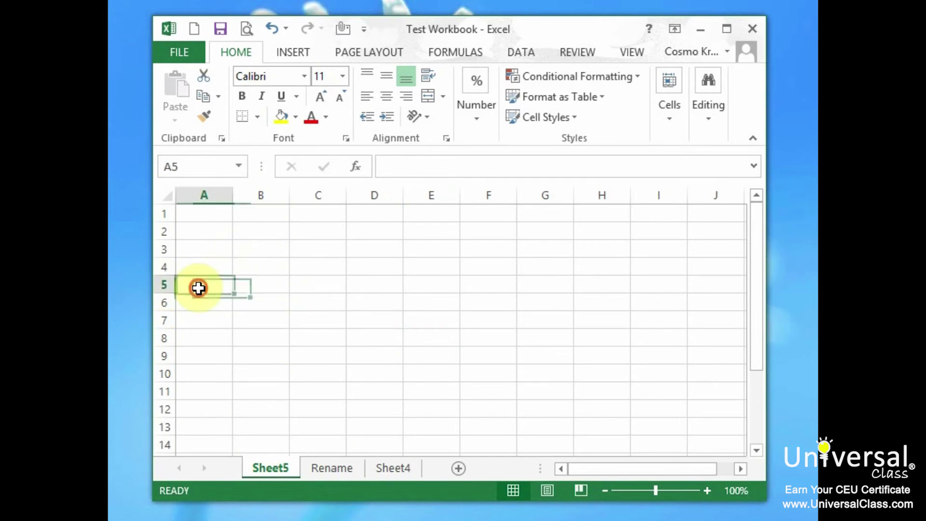
type("row5")
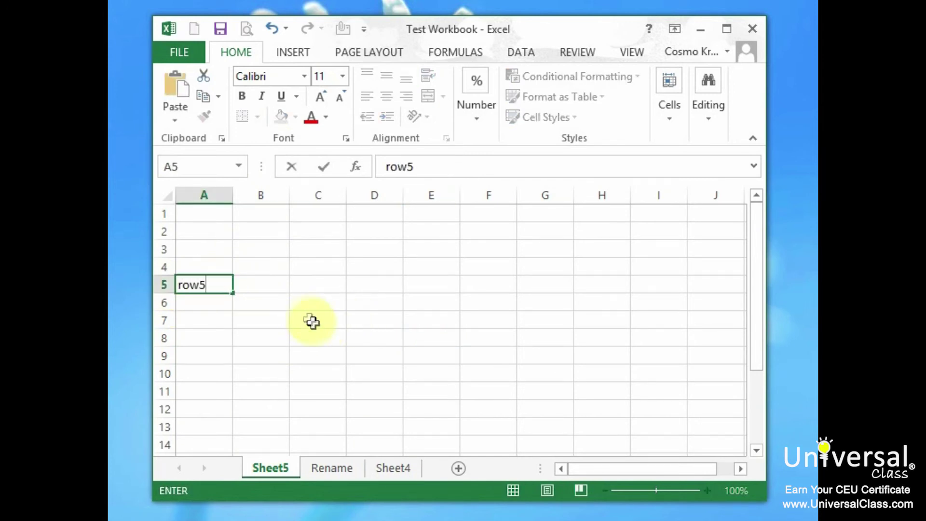
left_click_drag(236, 295, 722, 292)
left_click(218, 288)
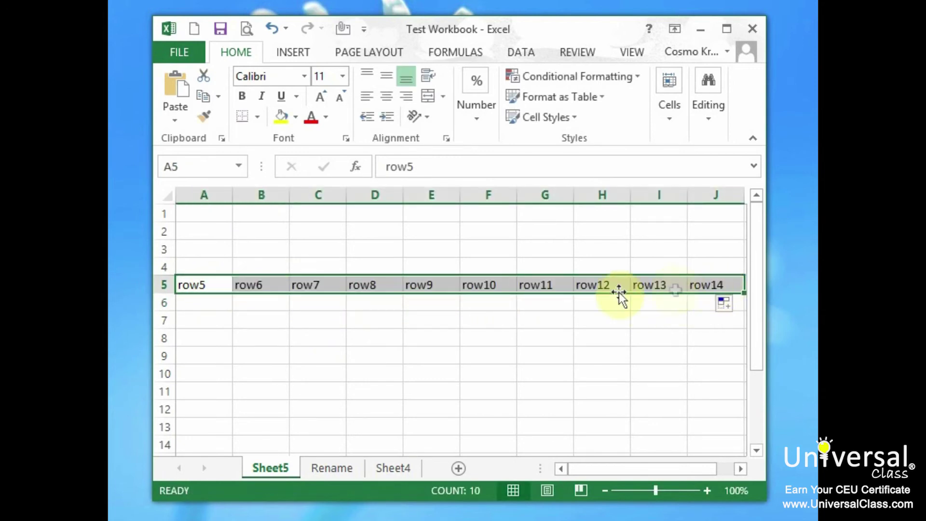
left_click(200, 301)
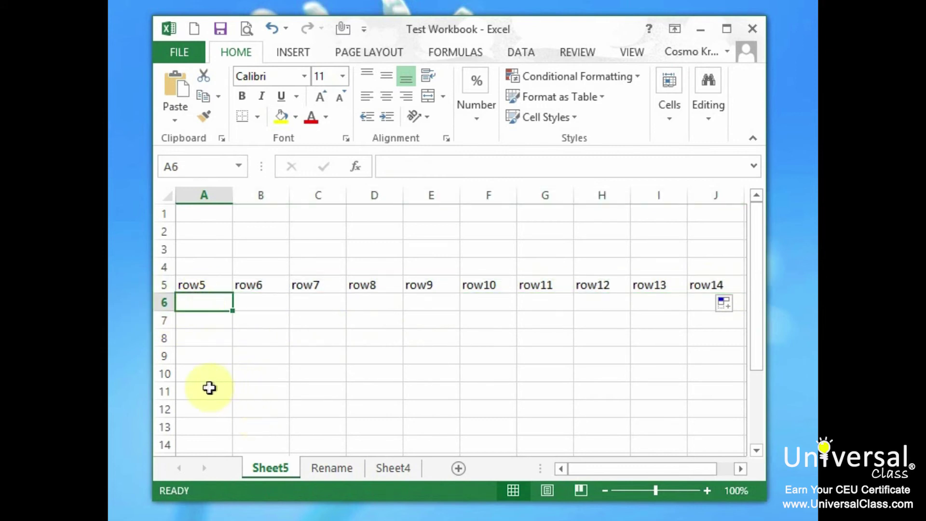
Hide row 5
left_click(194, 353)
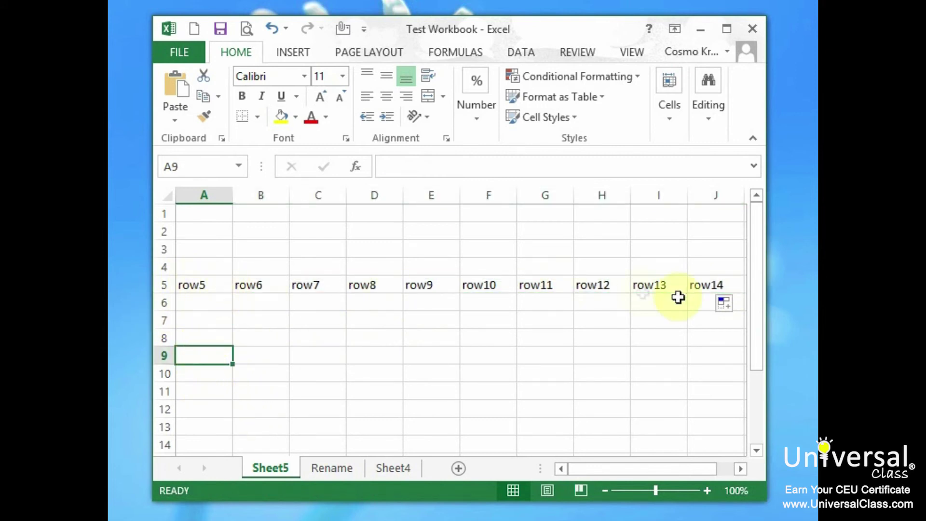
left_click(164, 284)
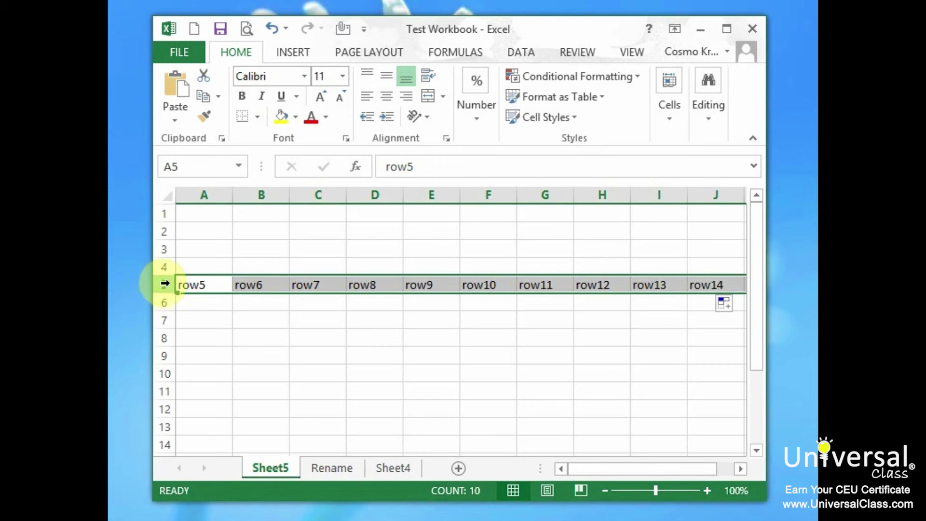
right_click(165, 284)
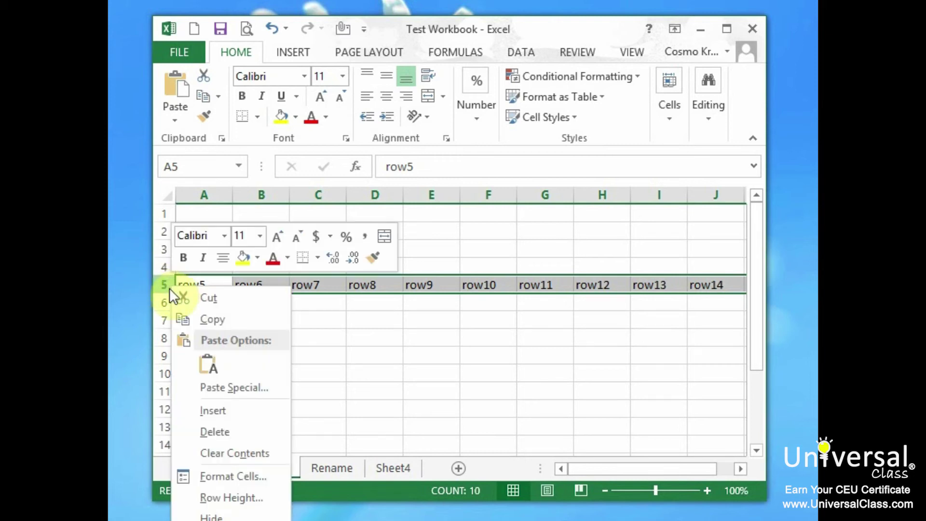
left_click(245, 517)
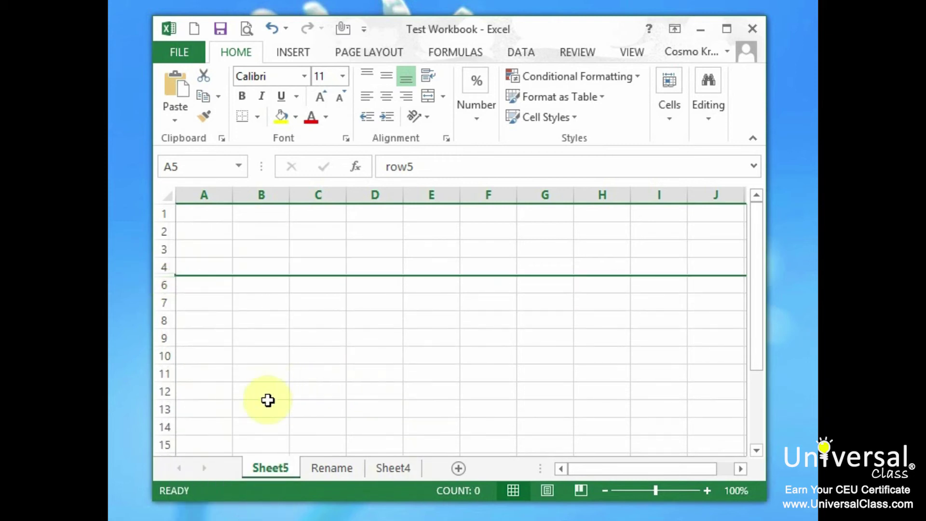
left_click(203, 304)
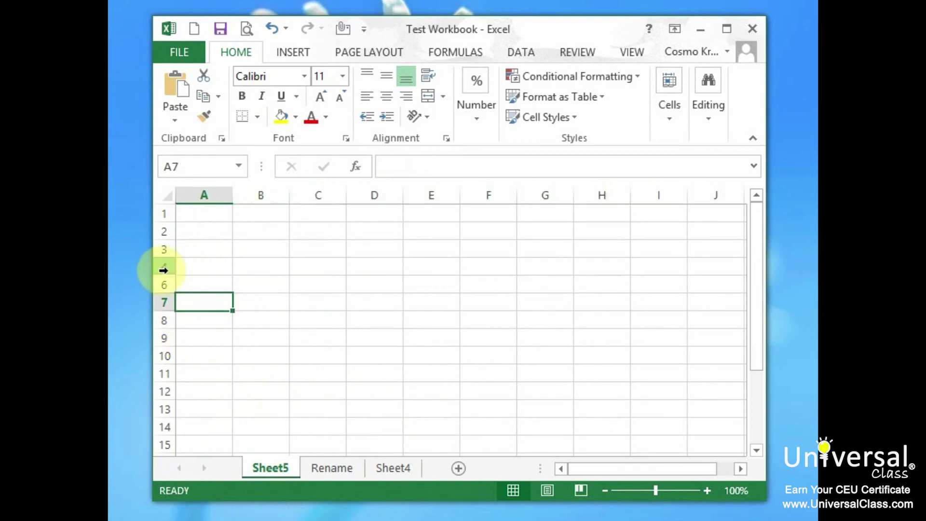
Unhide row 5 by selecting rows 4 through 6
left_click_drag(165, 267, 166, 290)
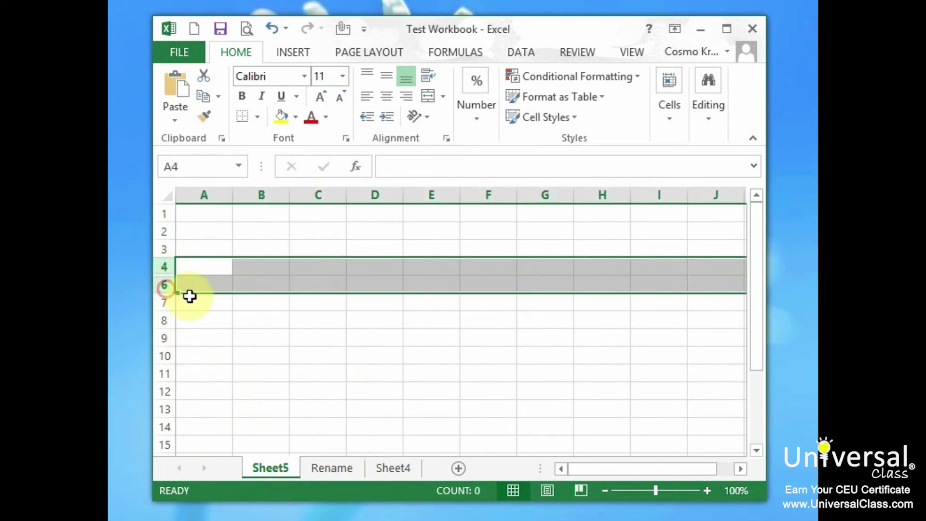
right_click(169, 275)
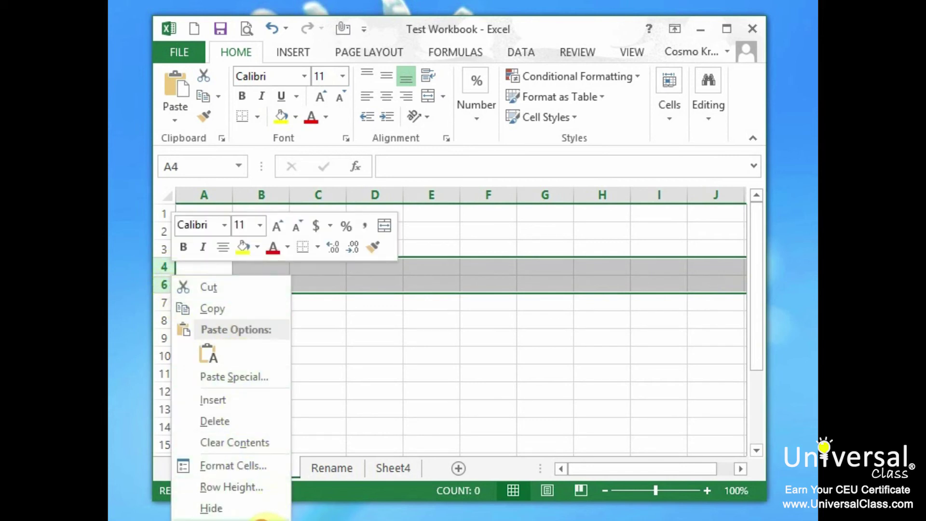
left_click(260, 519)
left_click(210, 320)
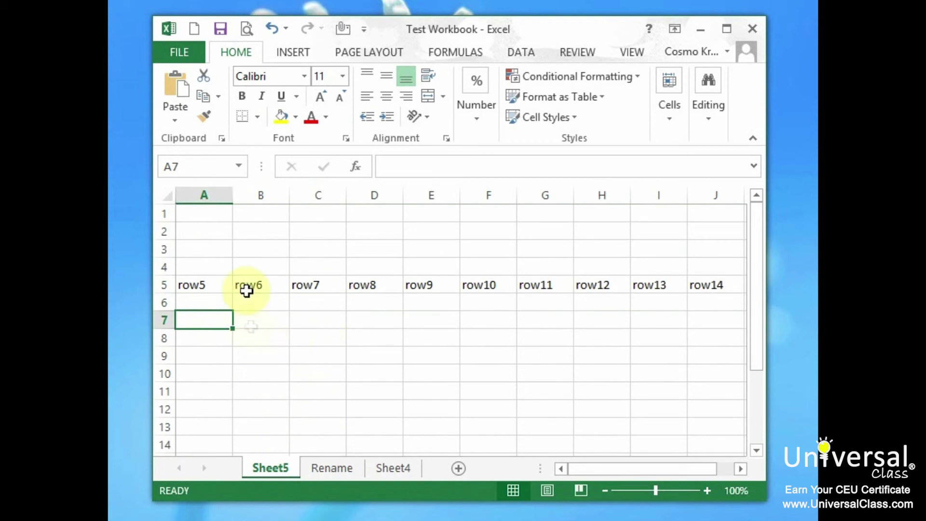
Select columns B, D, F, H and J together and hide them
left_click(260, 195)
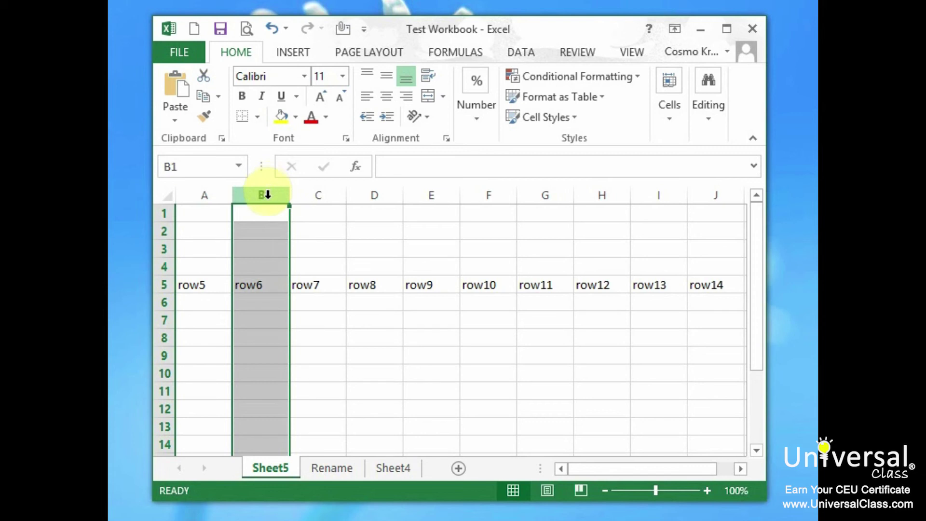
left_click(379, 194, "ctrl")
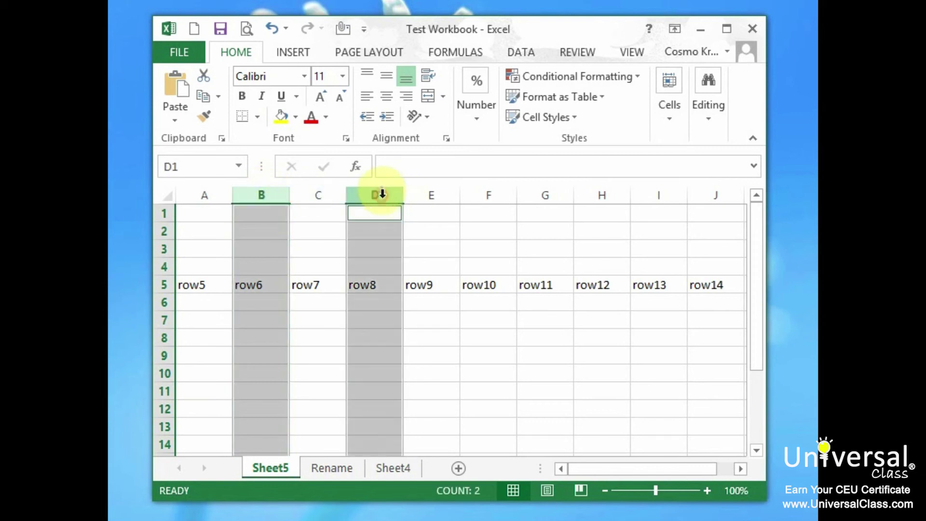
left_click(490, 190, "ctrl")
left_click(612, 191, "ctrl")
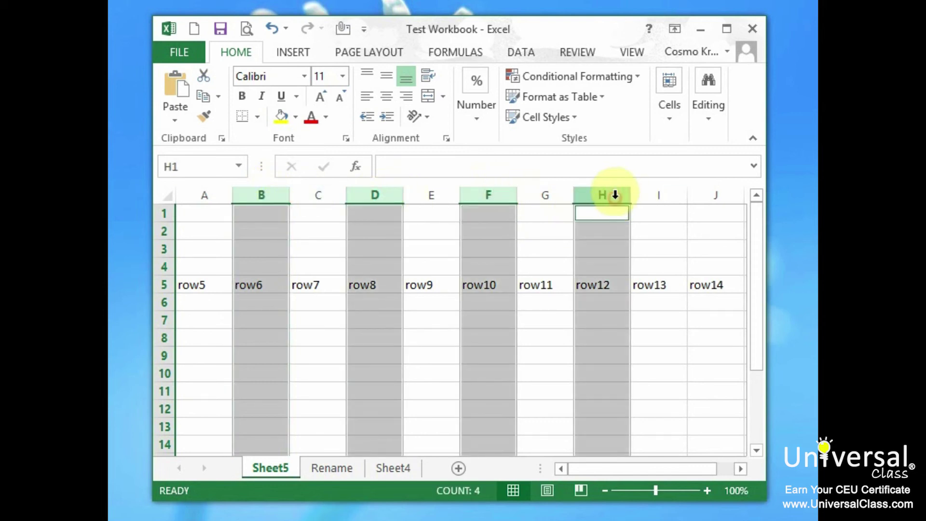
left_click(733, 190, "ctrl")
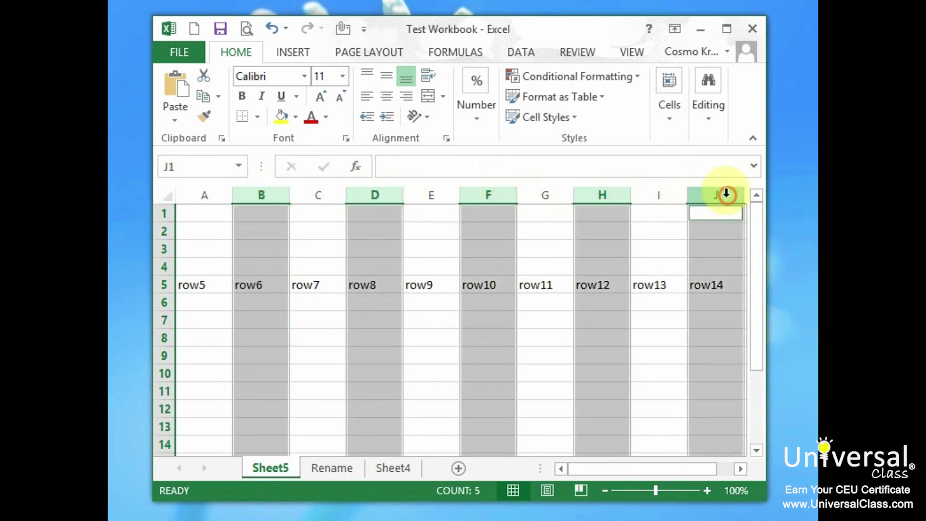
right_click(376, 195)
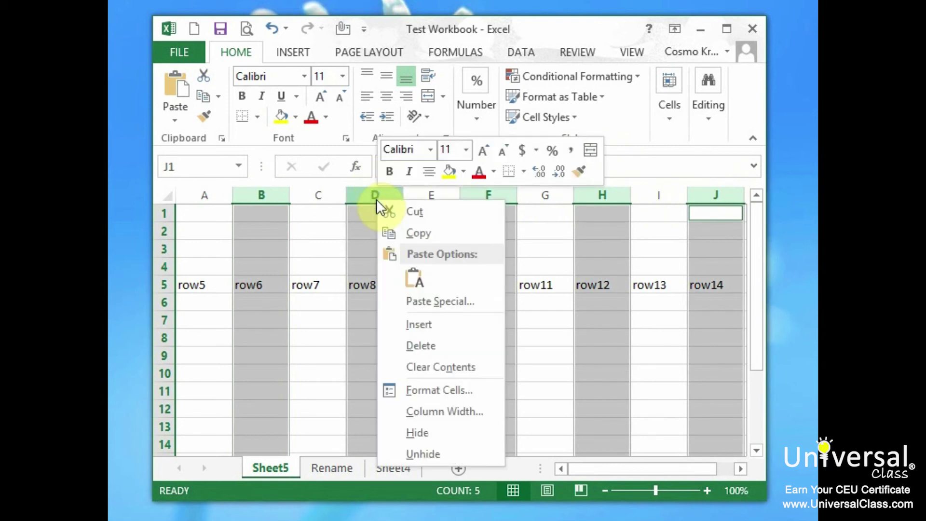
left_click(466, 432)
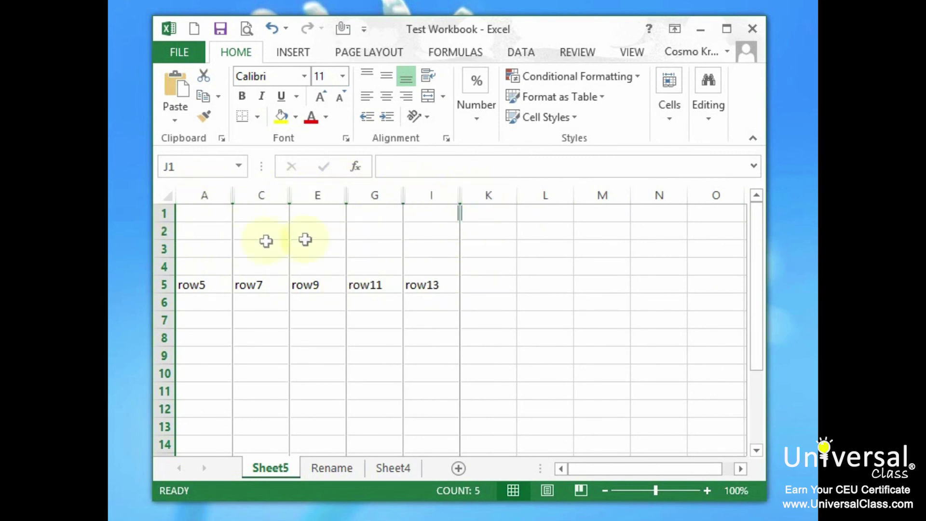
left_click_drag(192, 193, 471, 192)
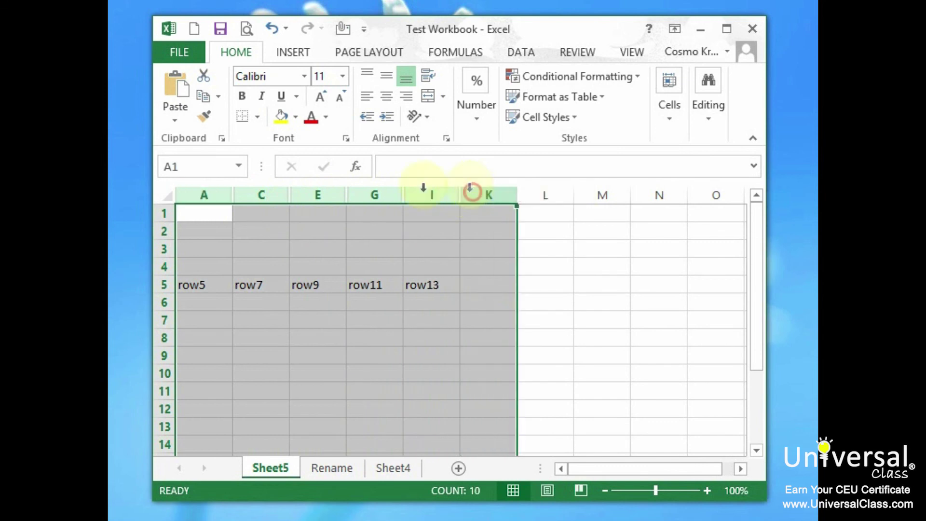
Unhide hidden columns B, D, F, H and J in the selected A–K range, then deselect
right_click(316, 193)
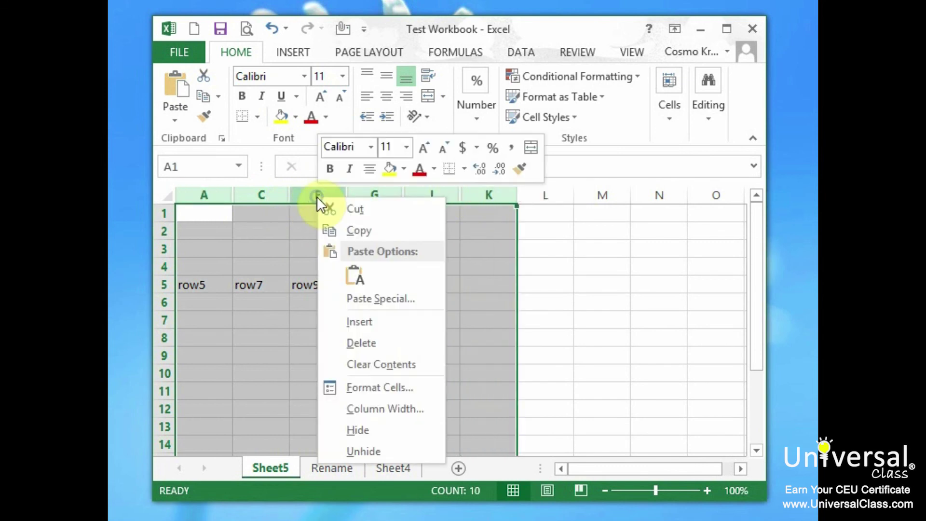
left_click(399, 445)
left_click(204, 253)
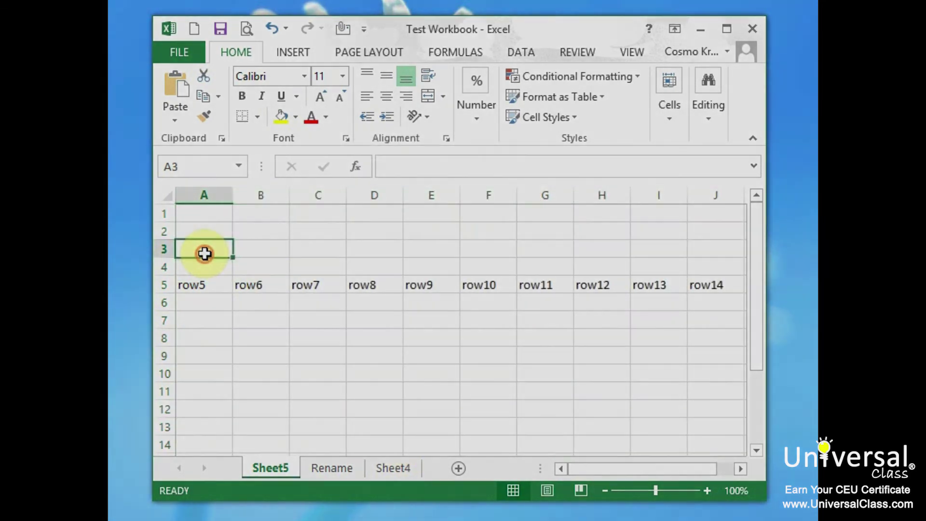